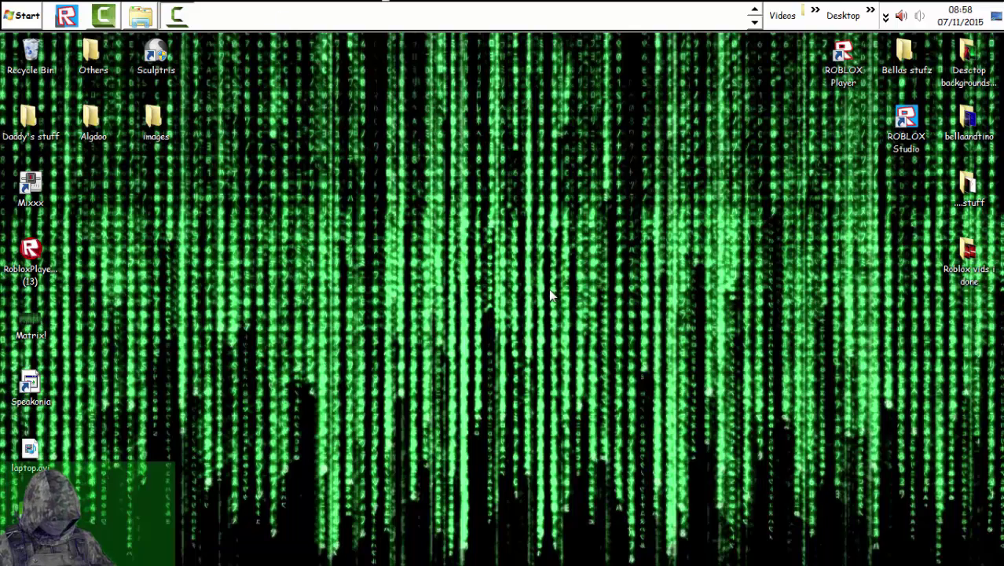
# - Open the Others > fnaf folder in an enlarged, taller Explorer window
pyautogui.doubleClick(92, 49)
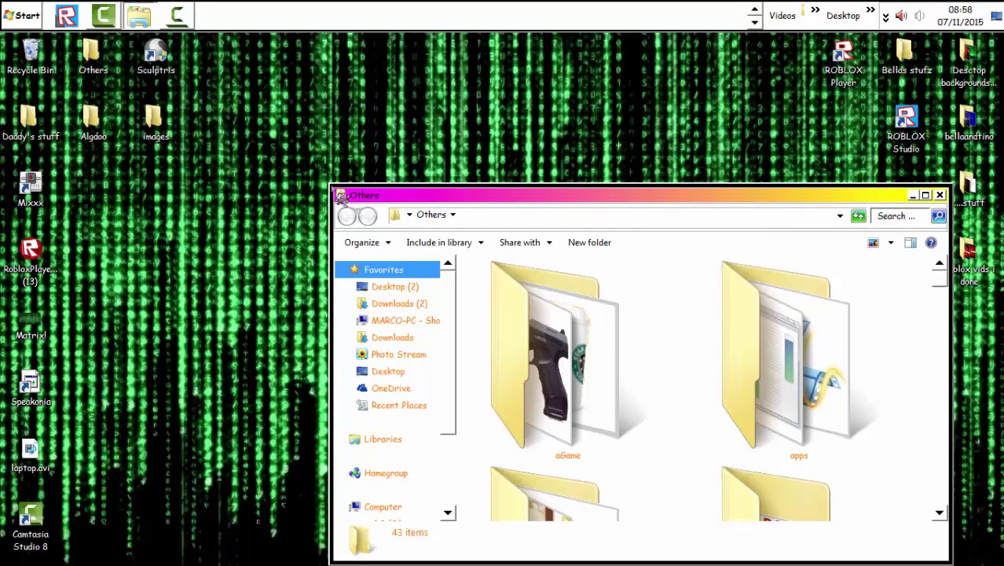
pyautogui.moveTo(331, 187)
pyautogui.mouseDown()
pyautogui.moveTo(299, 163)
pyautogui.moveTo(168, 129)
pyautogui.moveTo(47, 121)
pyautogui.moveTo(38, 157)
pyautogui.mouseUp()
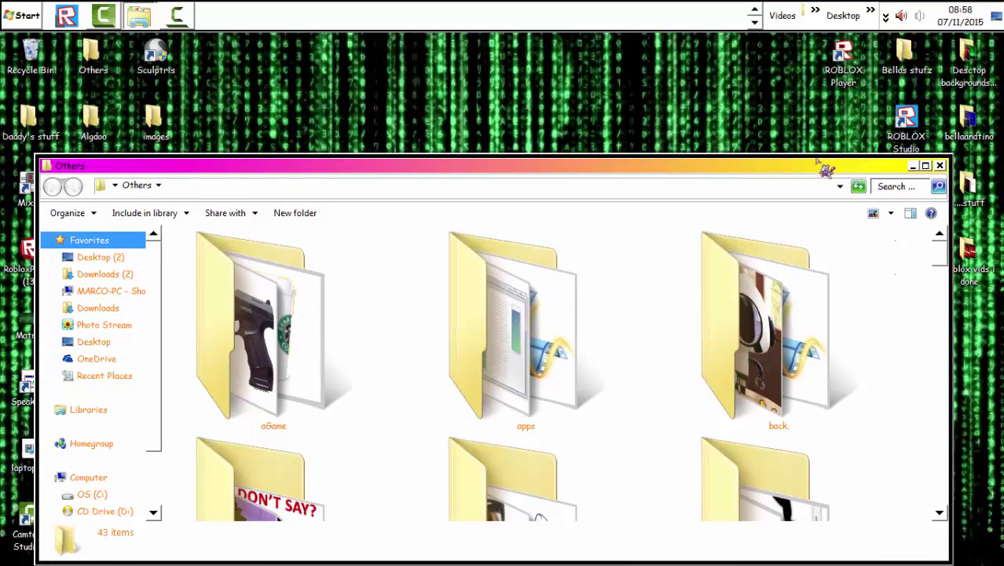
pyautogui.moveTo(825, 161); pyautogui.dragTo(839, 79)
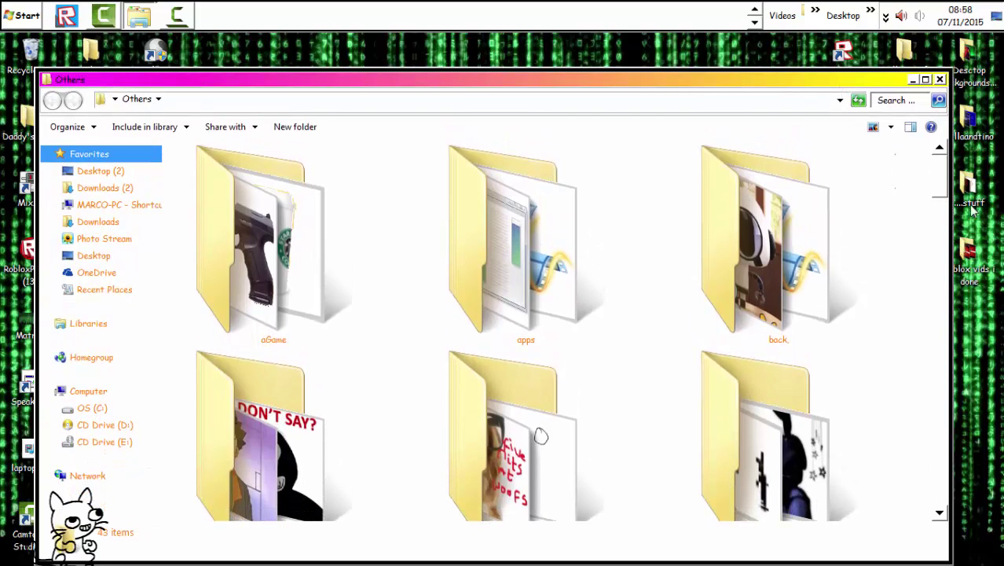
pyautogui.scroll(-2, 943, 200)
pyautogui.scroll(-2, 943, 201)
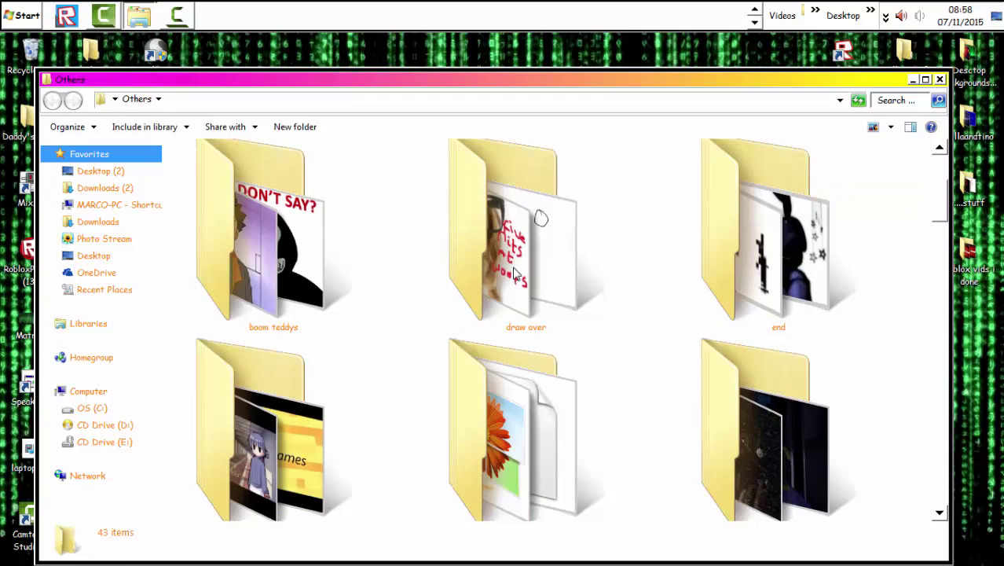
pyautogui.doubleClick(743, 470)
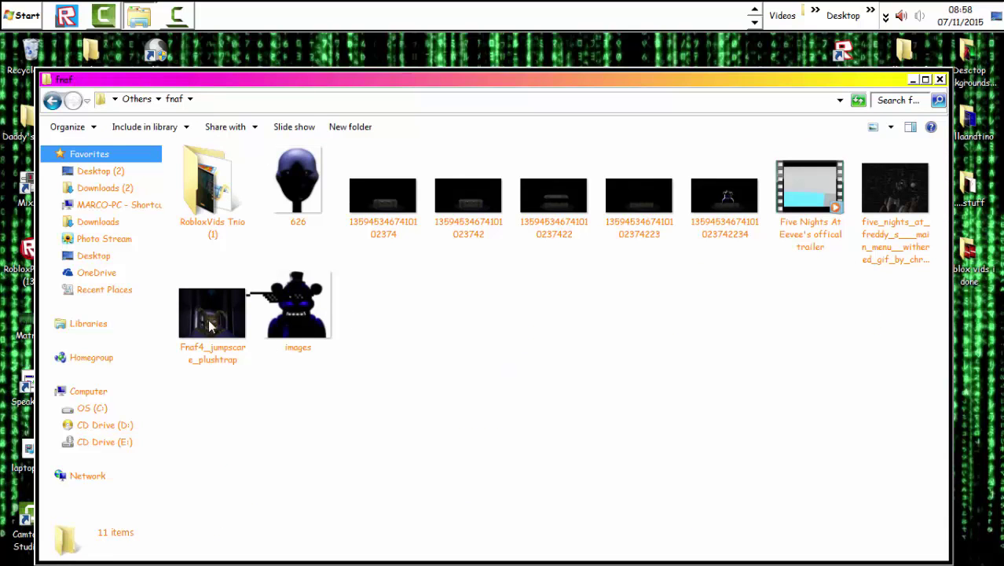
# - Set Fnaf4_jumpscare_plushtrap as the desktop background and move the window aside
pyautogui.click(219, 292)
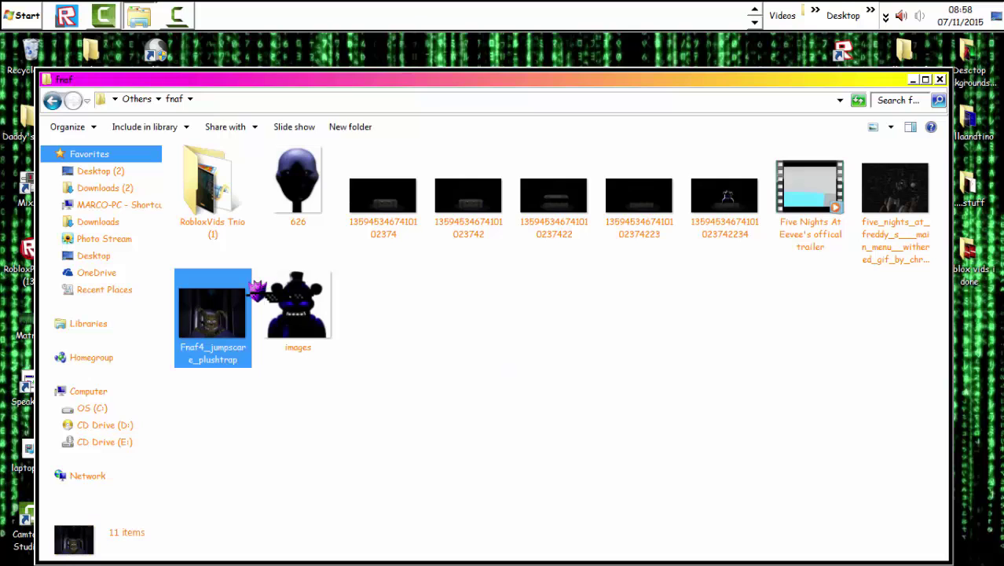
pyautogui.rightClick(251, 287)
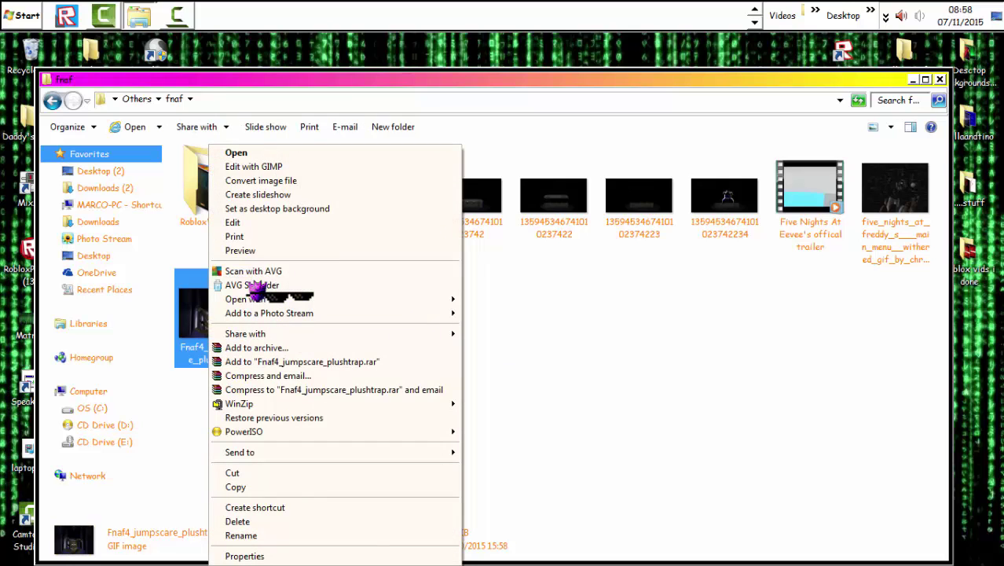
pyautogui.click(347, 217)
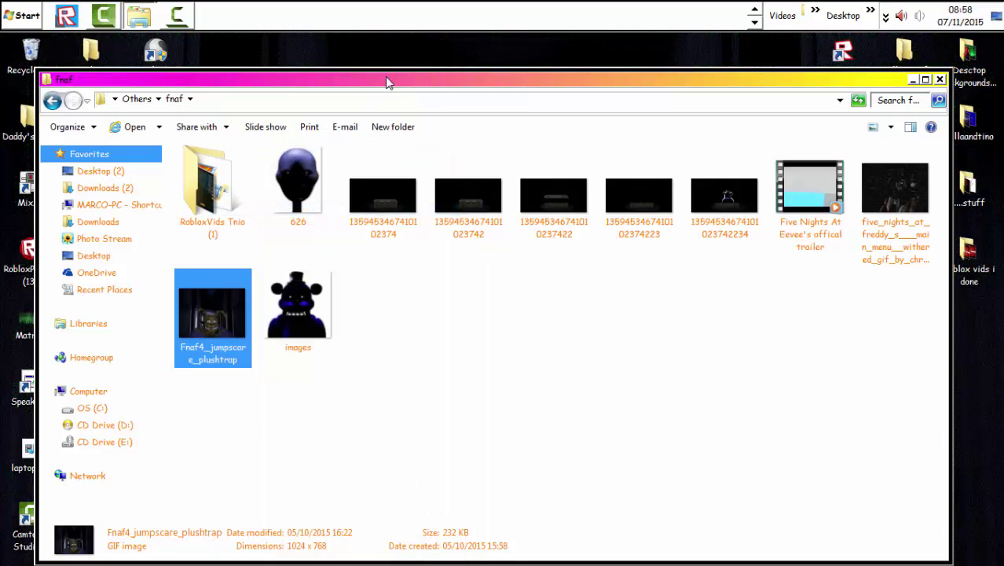
pyautogui.moveTo(371, 95)
pyautogui.mouseDown()
pyautogui.moveTo(371, 565)
pyautogui.moveTo(408, 562)
pyautogui.moveTo(279, 27)
pyautogui.moveTo(314, 144)
pyautogui.mouseUp()
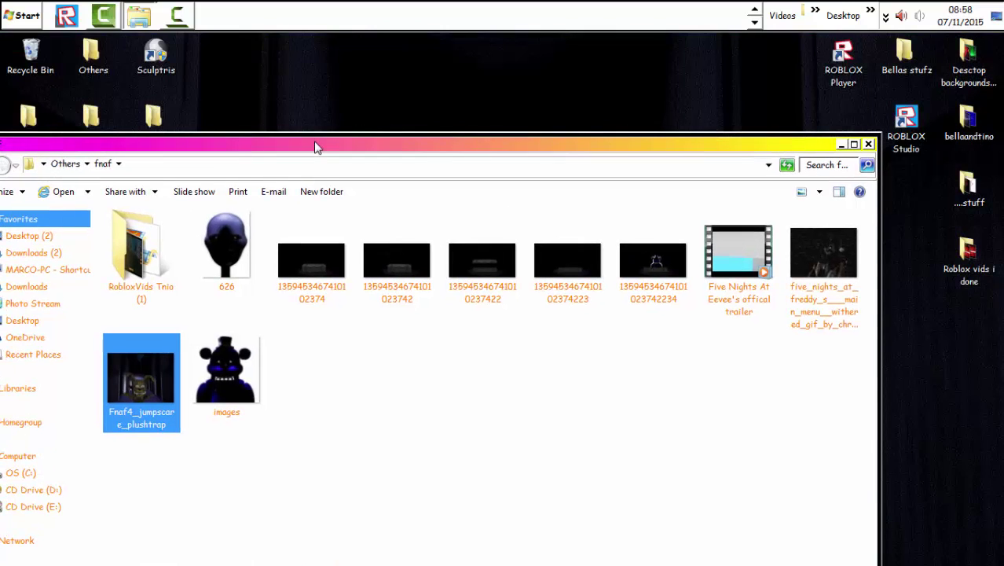
# - Minimize the fnaf folder window and show the next row of quick-launch shortcuts
pyautogui.click(840, 145)
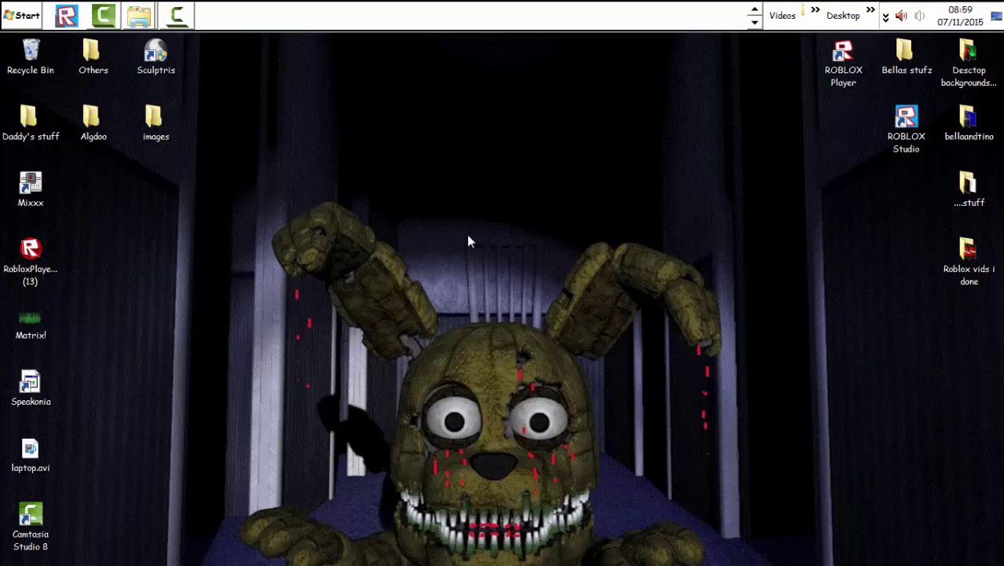
pyautogui.moveTo(466, 234); pyautogui.dragTo(542, 332)
pyautogui.click(754, 10)
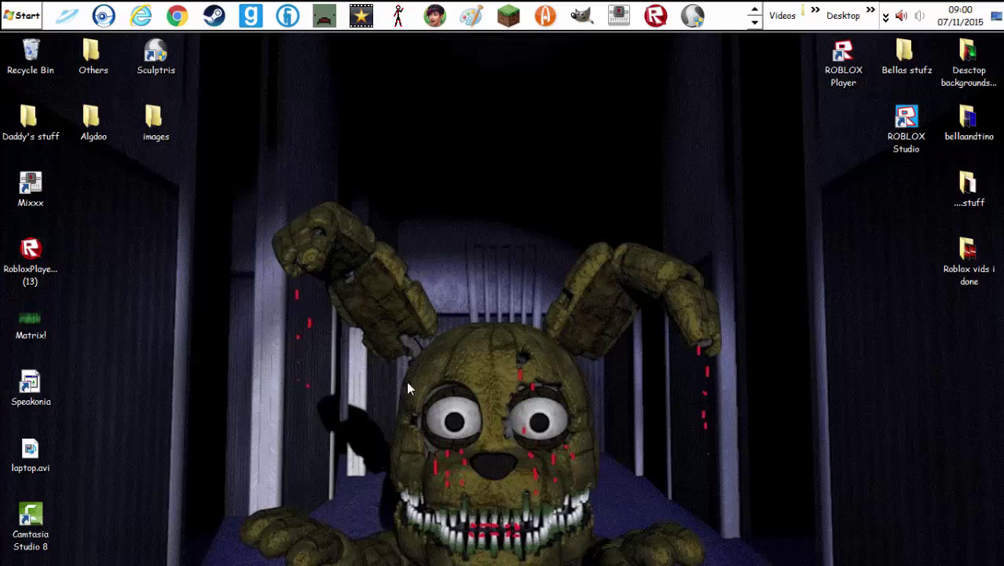
# - Open Personalize from the desktop's right-click menu
pyautogui.rightClick(408, 388)
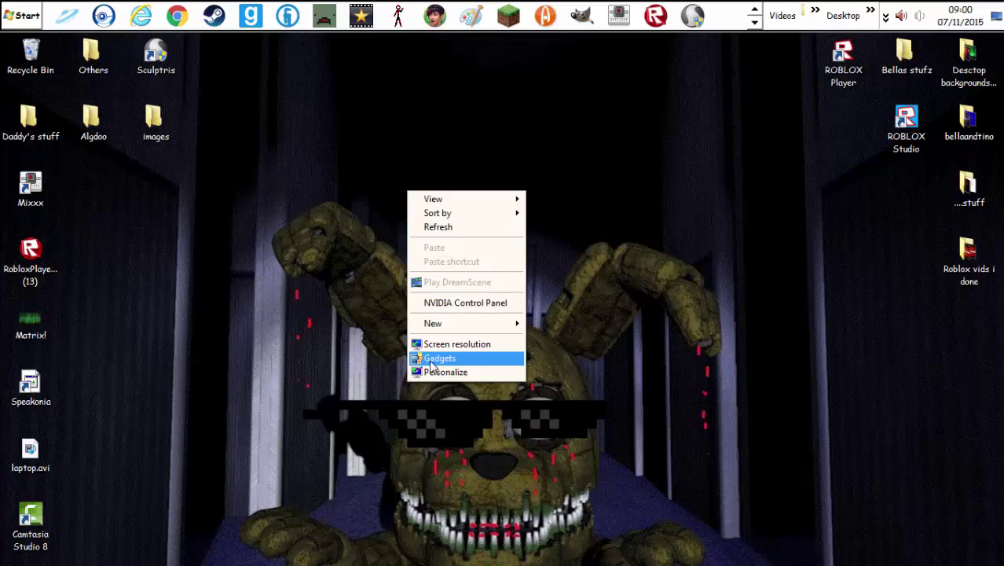
pyautogui.click(443, 373)
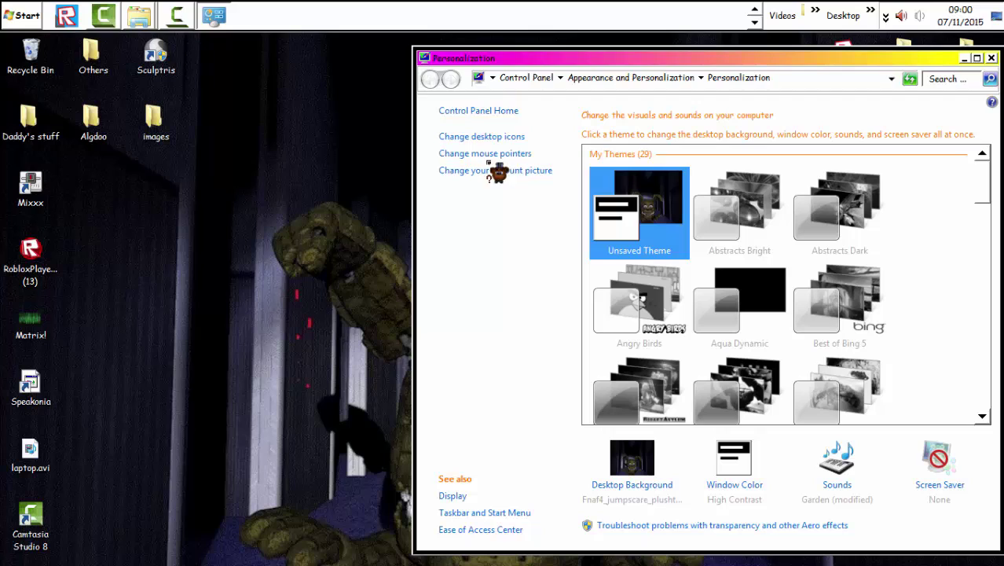
# - Open the mouse Pointers settings and browse for a custom cursor file
pyautogui.click(488, 154)
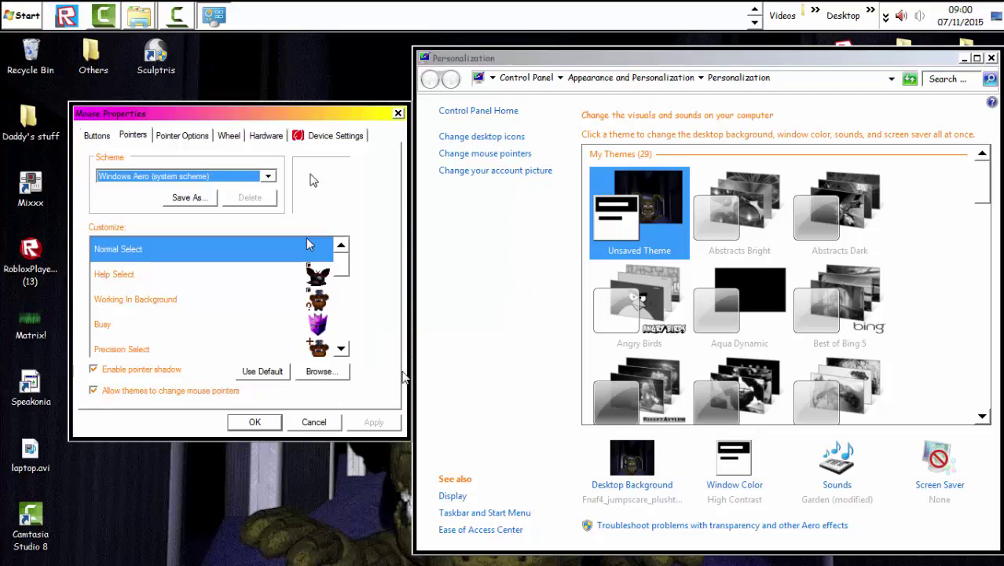
pyautogui.click(318, 375)
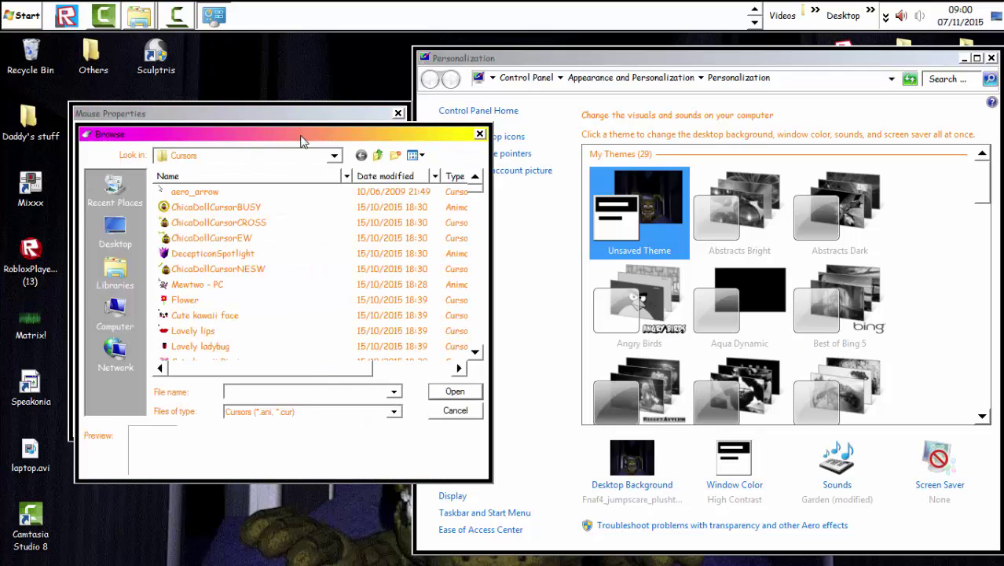
pyautogui.moveTo(303, 140); pyautogui.dragTo(429, 168)
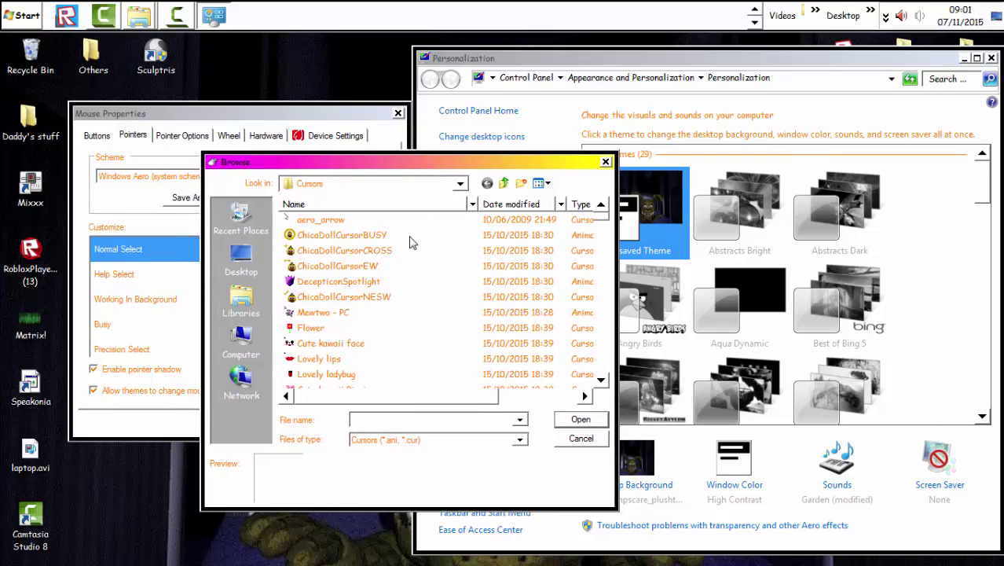
# - Preview the Cursors folder files and choose BonnieDollCursorLINK for Normal Select
pyautogui.click(394, 250)
pyautogui.press('Down')
pyautogui.press('f')
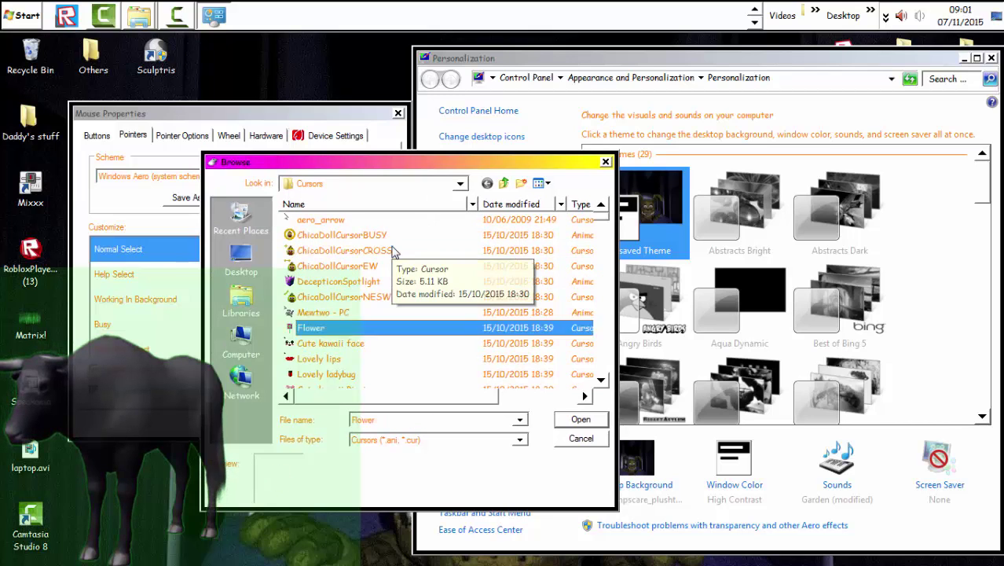
pyautogui.press('Down')
pyautogui.press('Down')
pyautogui.press('Down')
pyautogui.press('Down')
pyautogui.press('Down')
pyautogui.press('Down')
pyautogui.press('Down')
pyautogui.press('Down')
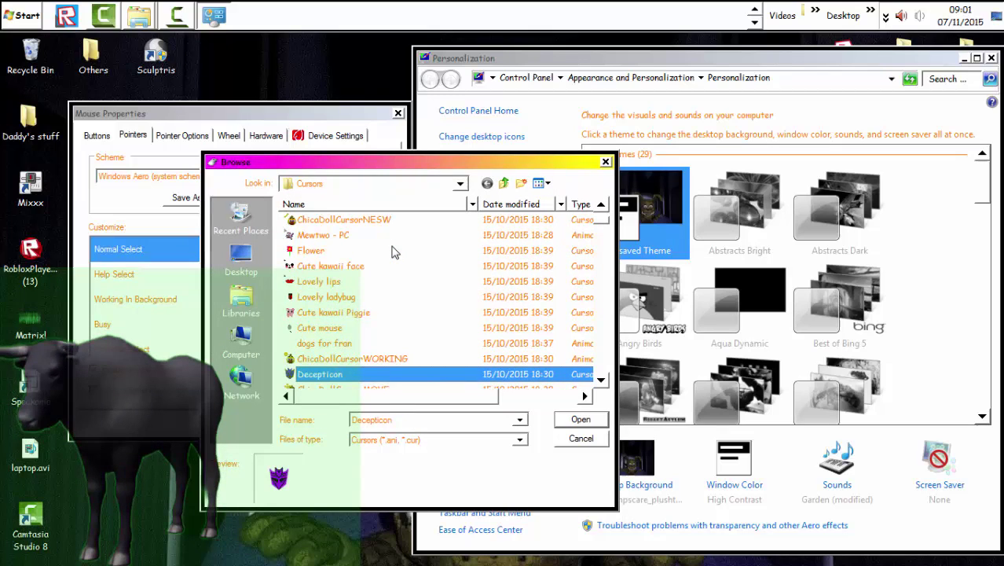
pyautogui.press('Down')
pyautogui.press('Down')
pyautogui.press('Down')
pyautogui.press('Down')
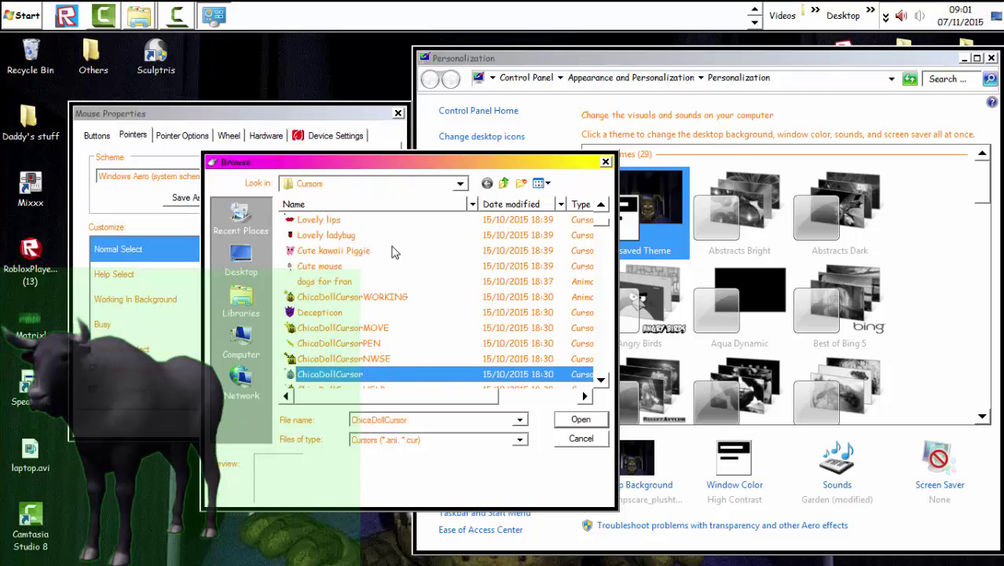
pyautogui.press('Down')
pyautogui.press('Down')
pyautogui.press('Down')
pyautogui.press('Down')
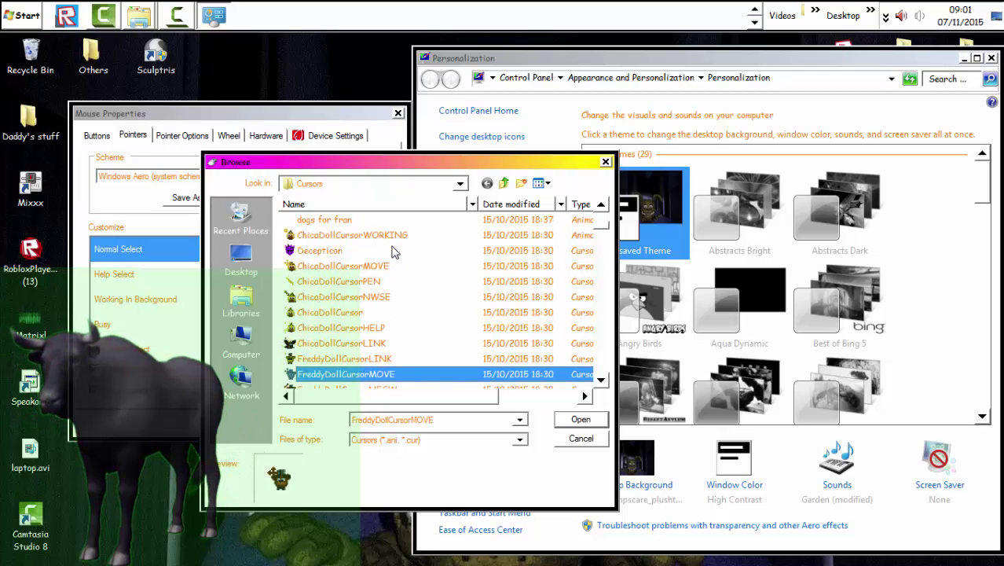
pyautogui.press('Down')
pyautogui.press('Down')
pyautogui.press('Down')
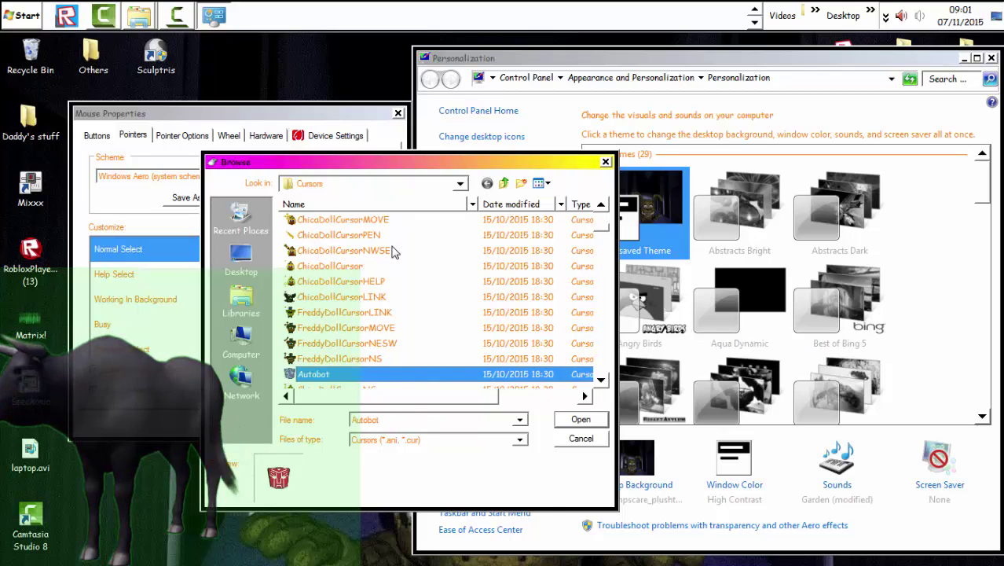
pyautogui.press('Down')
pyautogui.press('Down')
pyautogui.press('Down')
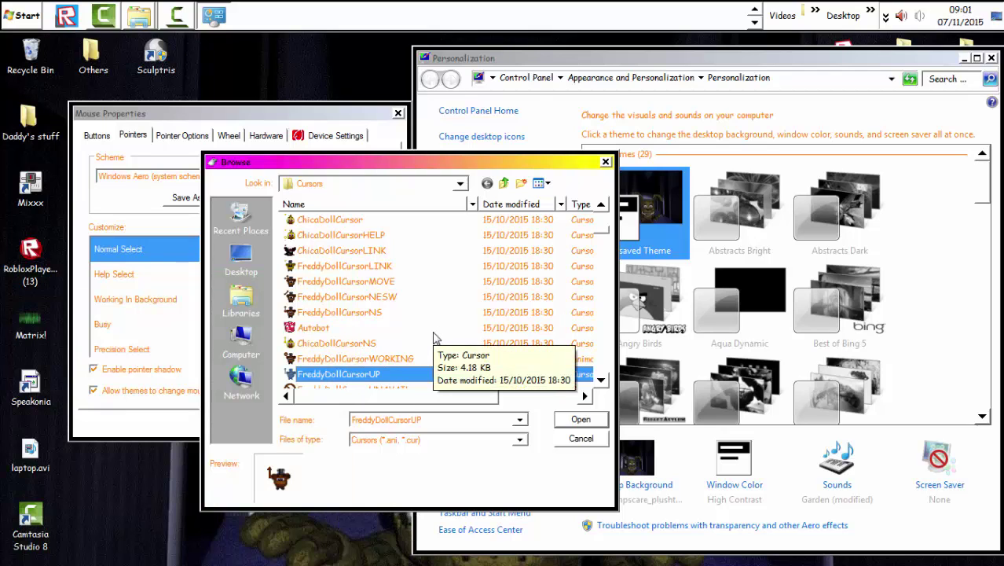
pyautogui.press('Down')
pyautogui.press('Down')
pyautogui.press('Down')
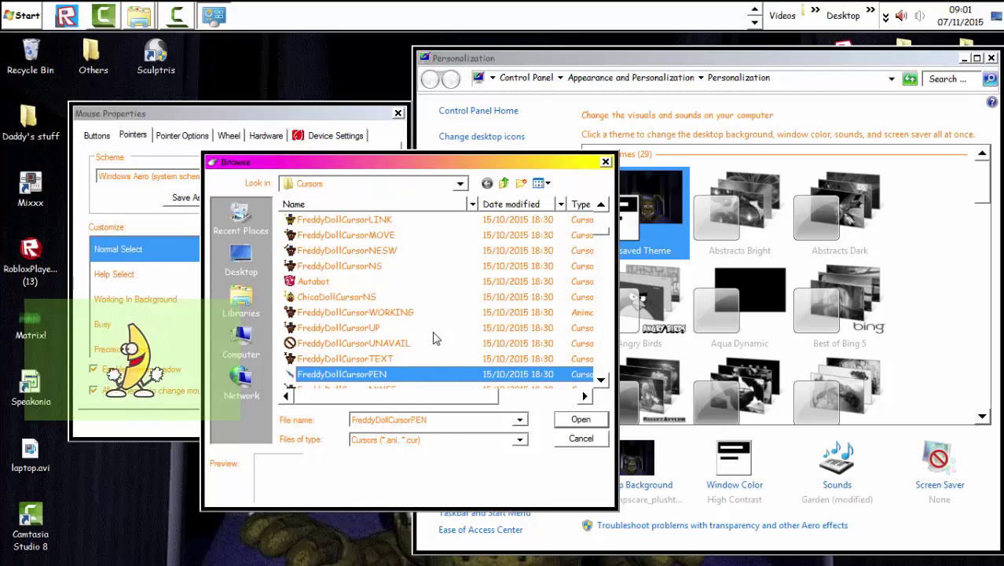
pyautogui.press('Down')
pyautogui.press('Up')
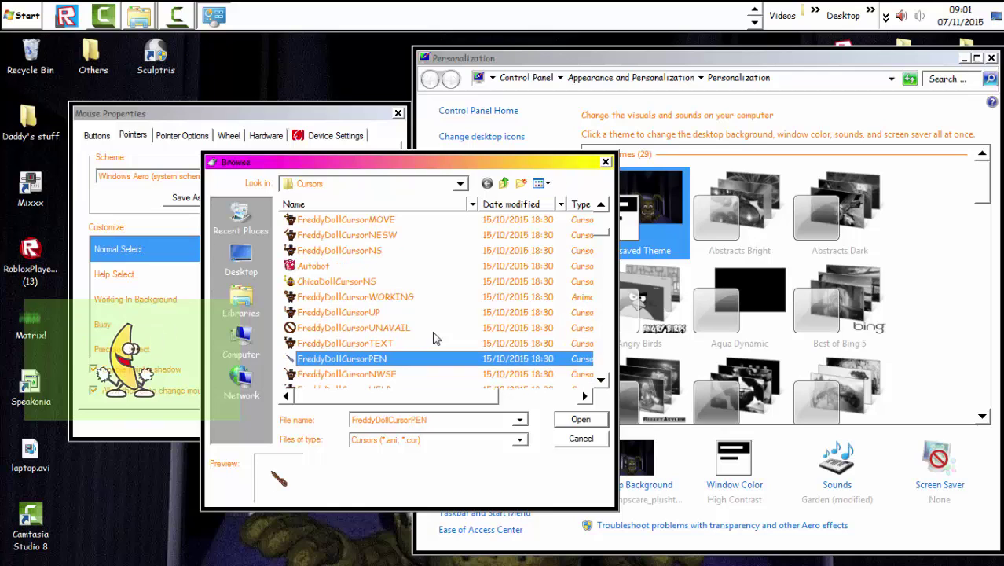
pyautogui.press('Up')
pyautogui.press('Up')
pyautogui.press('Down')
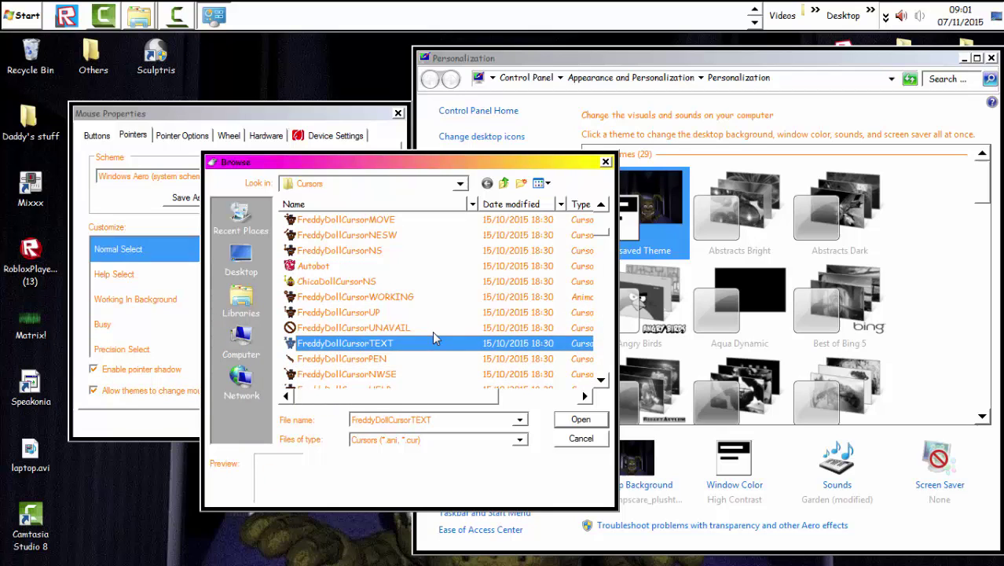
pyautogui.press('Down')
pyautogui.press('Down')
pyautogui.press('Down')
pyautogui.press('Down')
pyautogui.press('Down')
pyautogui.press('Down')
pyautogui.press('Down')
pyautogui.press('Down')
pyautogui.press('Down')
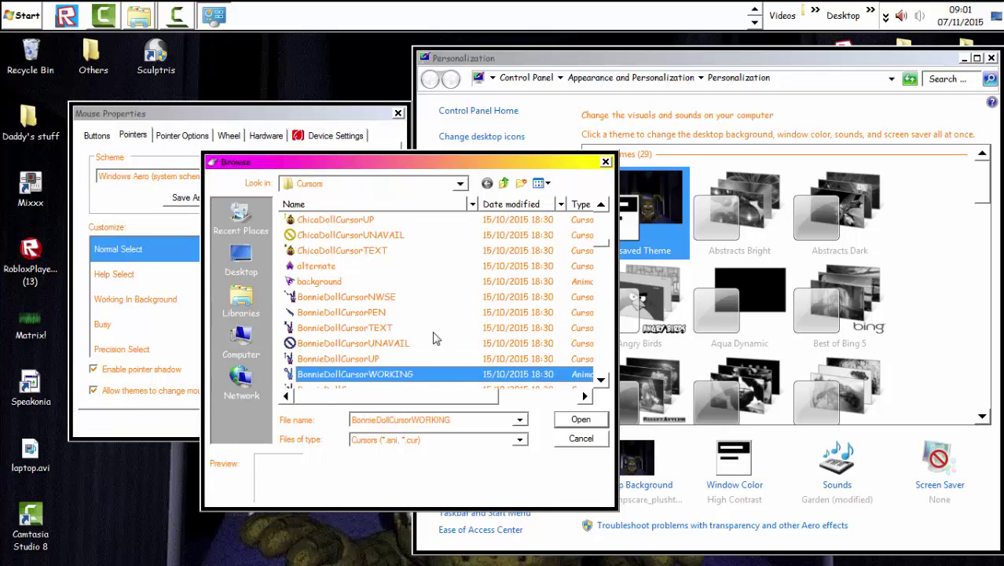
pyautogui.press('Down')
pyautogui.press('Down')
pyautogui.press('Down')
pyautogui.press('Down')
pyautogui.press('Down')
pyautogui.press('Down')
pyautogui.press('Down')
pyautogui.press('Down')
pyautogui.press('Down')
pyautogui.press('Down')
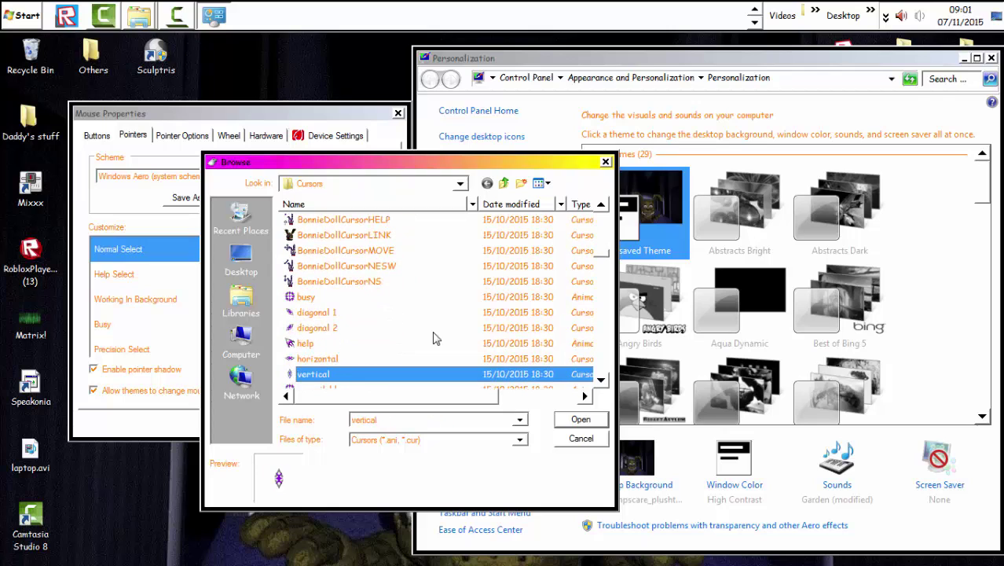
pyautogui.press('Up')
pyautogui.press('Up')
pyautogui.press('Up')
pyautogui.press('Up')
pyautogui.press('Up')
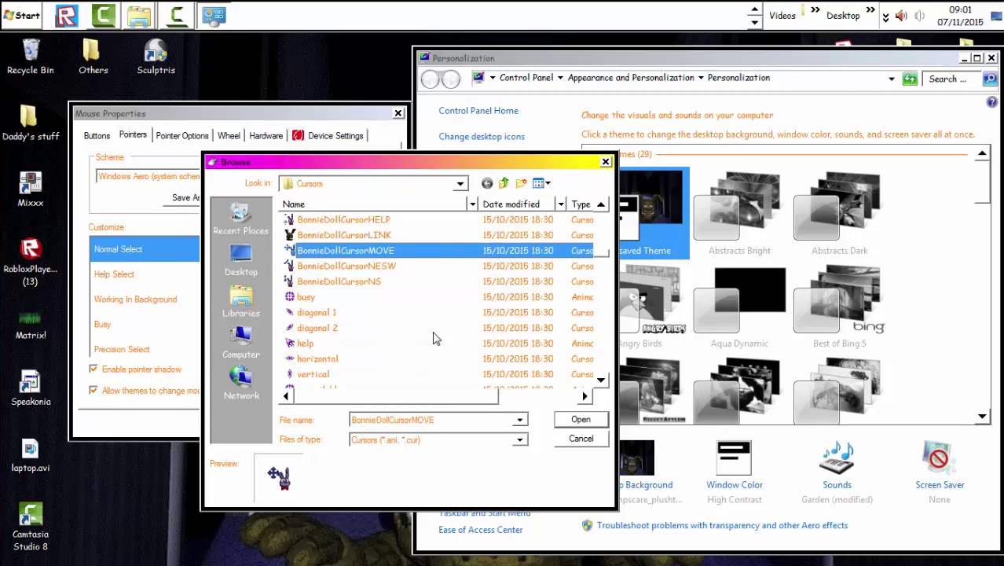
pyautogui.press('Up')
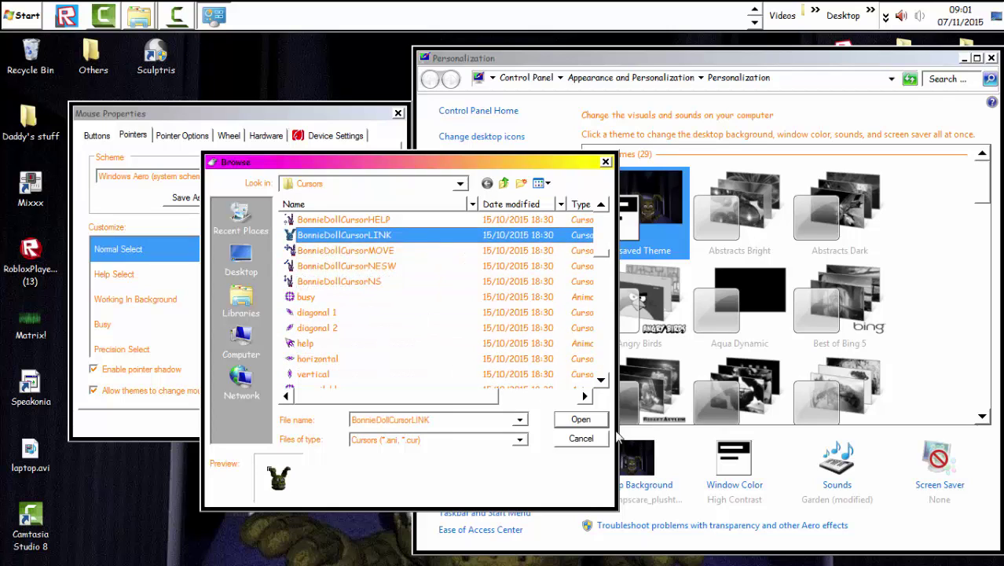
pyautogui.click(579, 424)
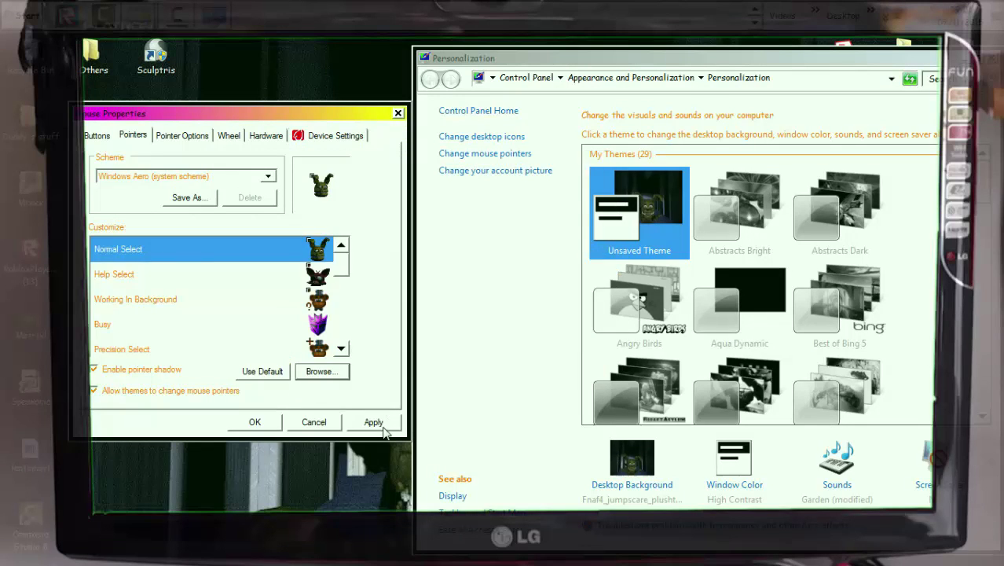
# - Apply the Bonnie pointer and close Mouse Properties with OK
pyautogui.click(382, 428)
pyautogui.click(267, 426)
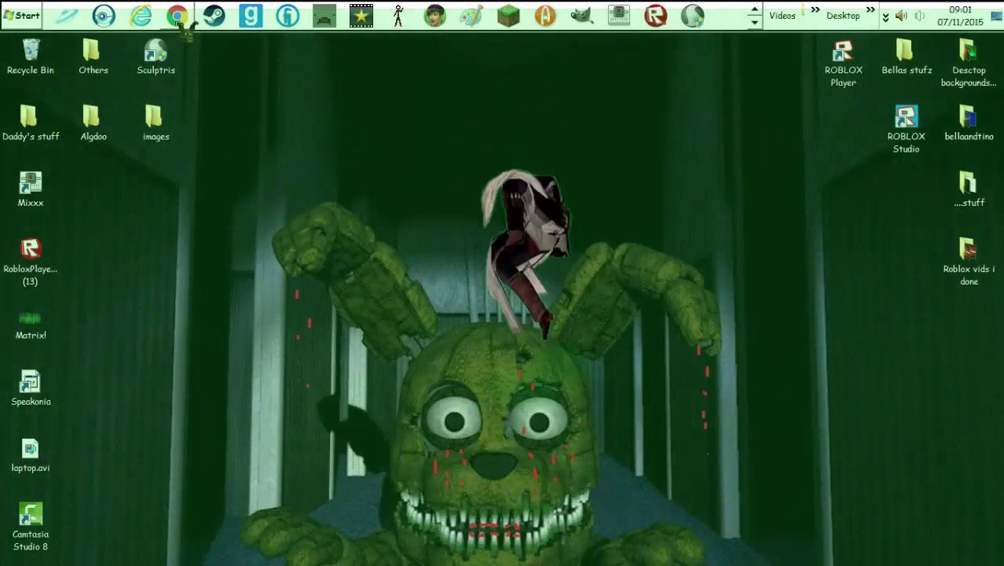
# - Launch and maximize Chrome, look over the Scott Games site, then go back
pyautogui.click(179, 18)
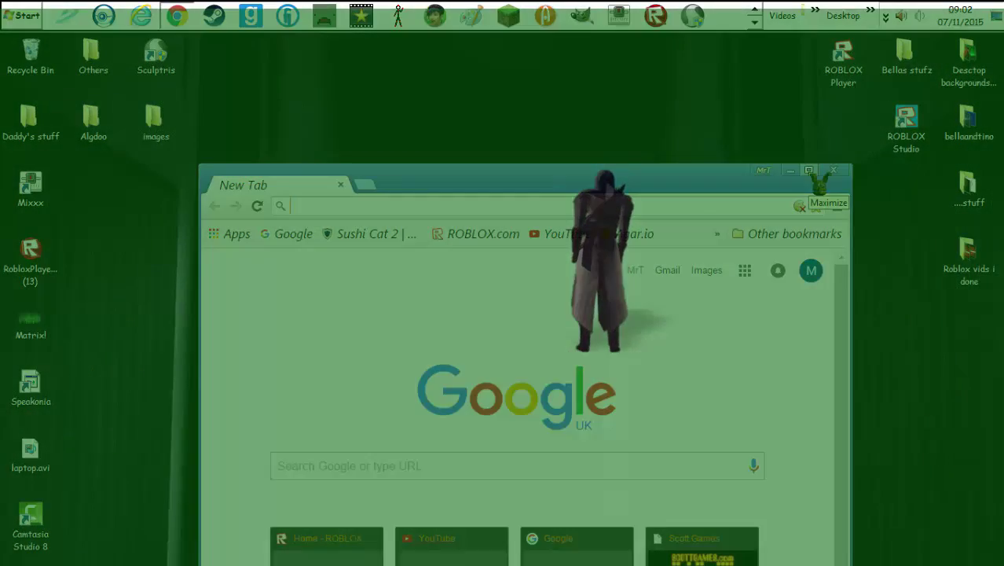
pyautogui.click(810, 171)
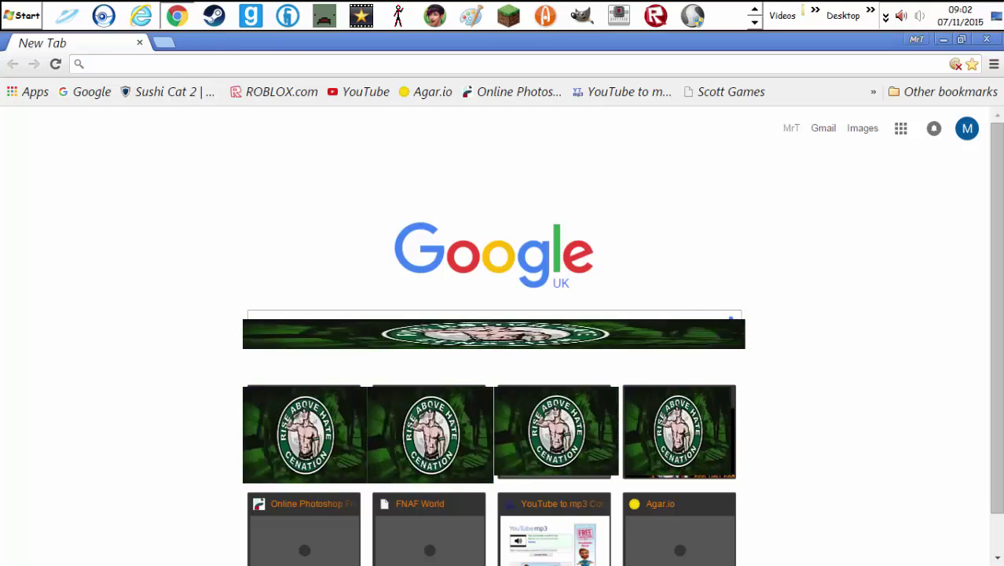
pyautogui.click(731, 91)
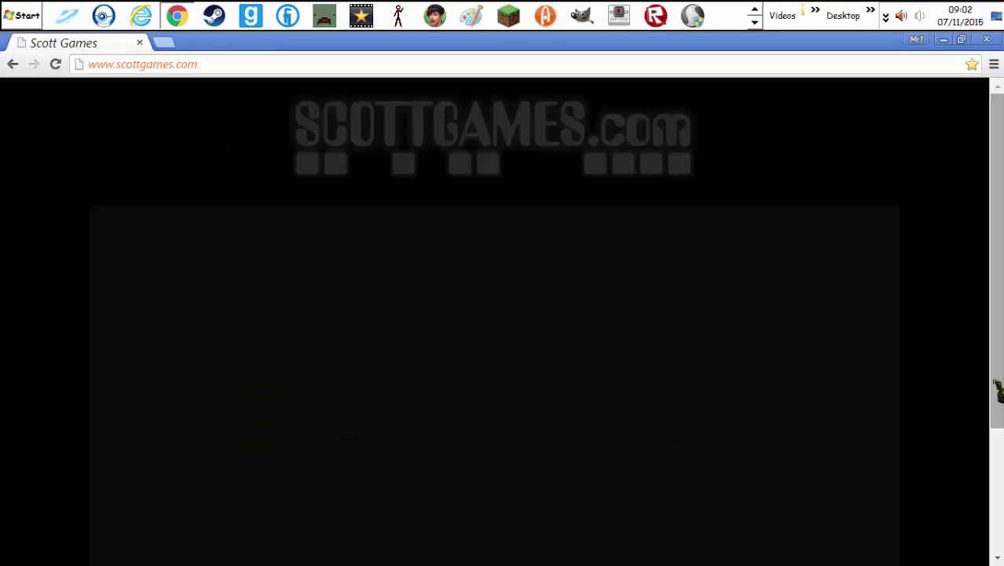
pyautogui.scroll(-3, 997, 390)
pyautogui.scroll(3, 996, 391)
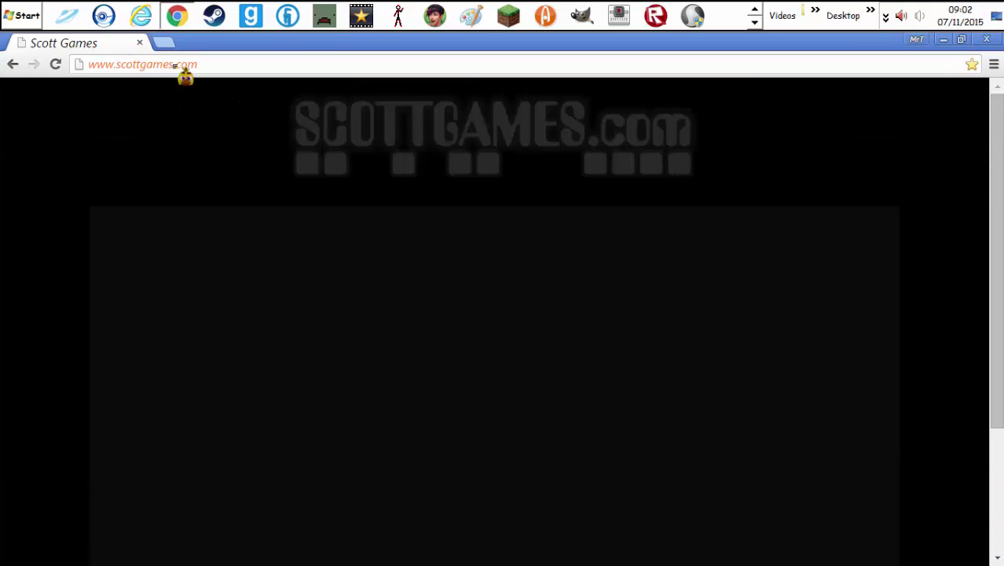
pyautogui.click(13, 64)
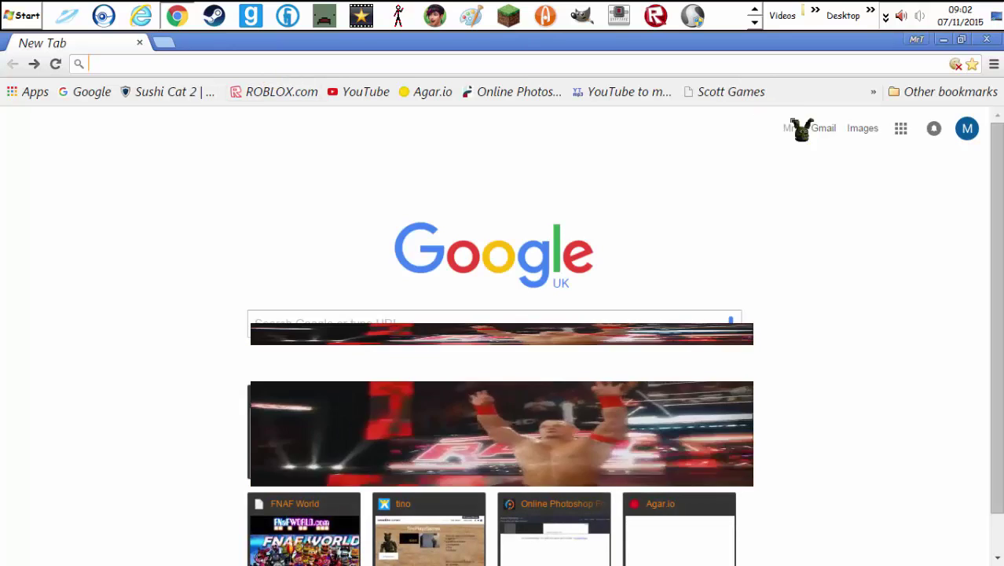
# - Open the FNAF World site and bring up save options for a page image
pyautogui.click(317, 520)
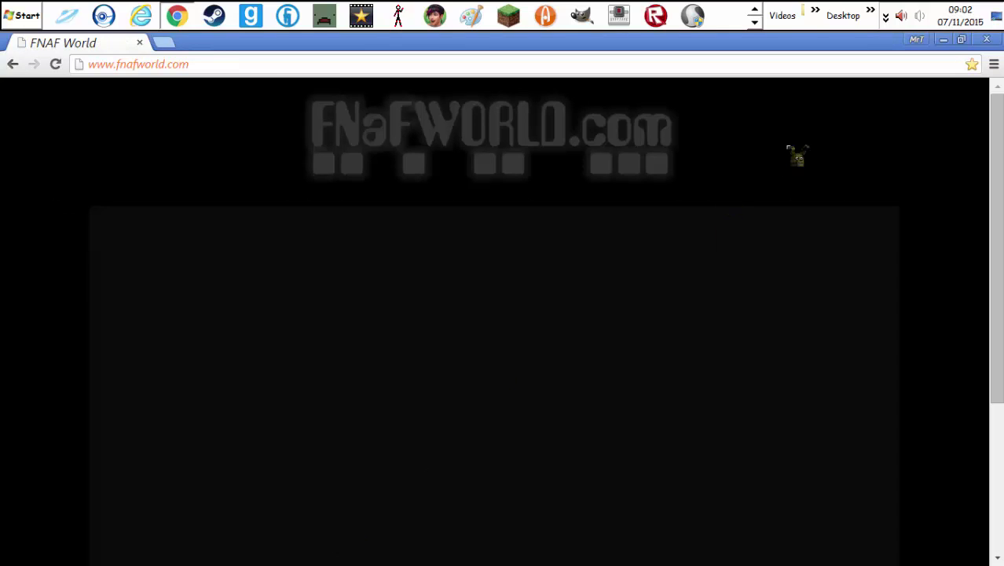
pyautogui.scroll(-5, 997, 236)
pyautogui.scroll(5, 996, 235)
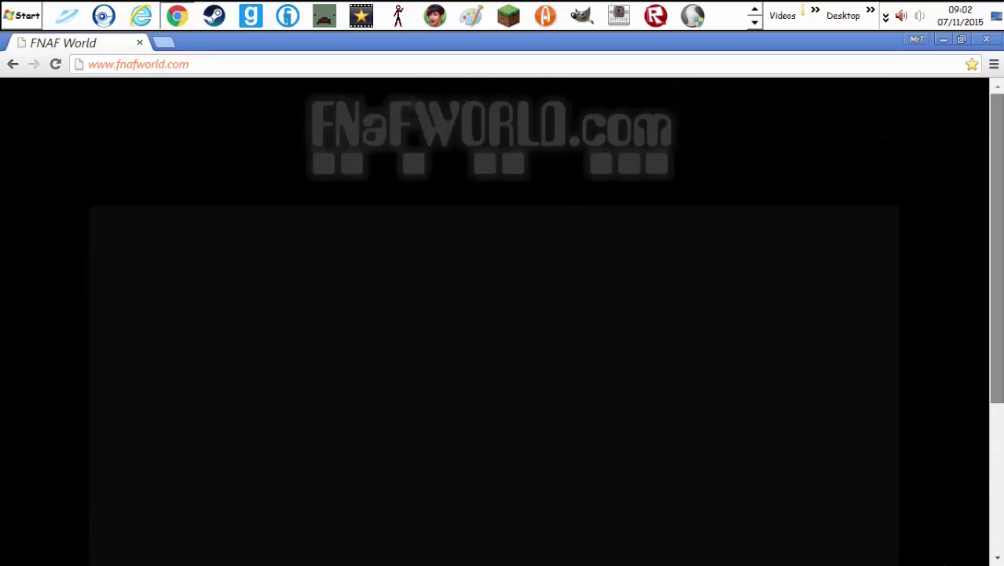
pyautogui.scroll(-1, 920, 240)
pyautogui.rightClick(561, 348)
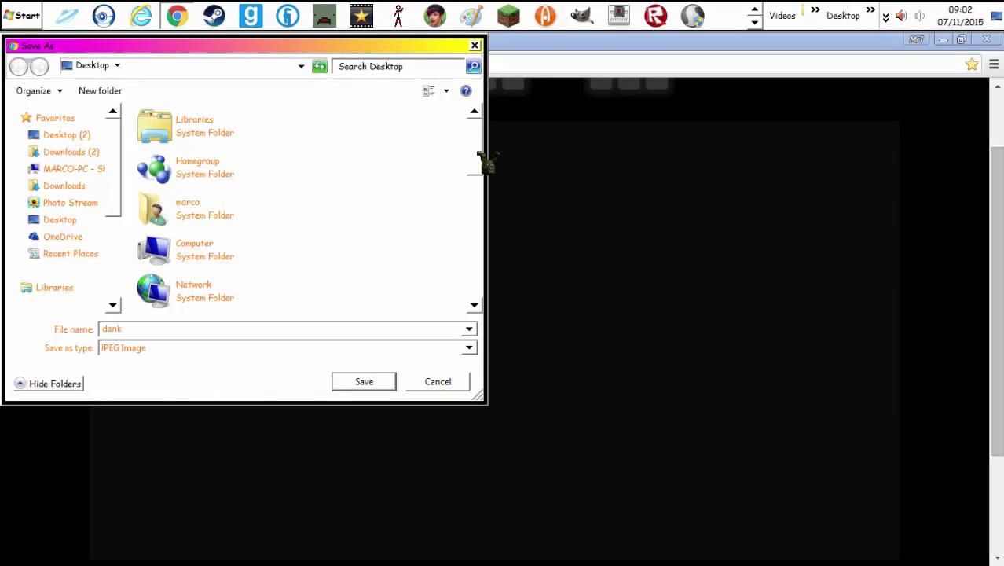
# - Save the image as dank2.jpg in the ....stuff folder, then view Other bookmarks
pyautogui.moveTo(477, 154); pyautogui.dragTo(468, 215)
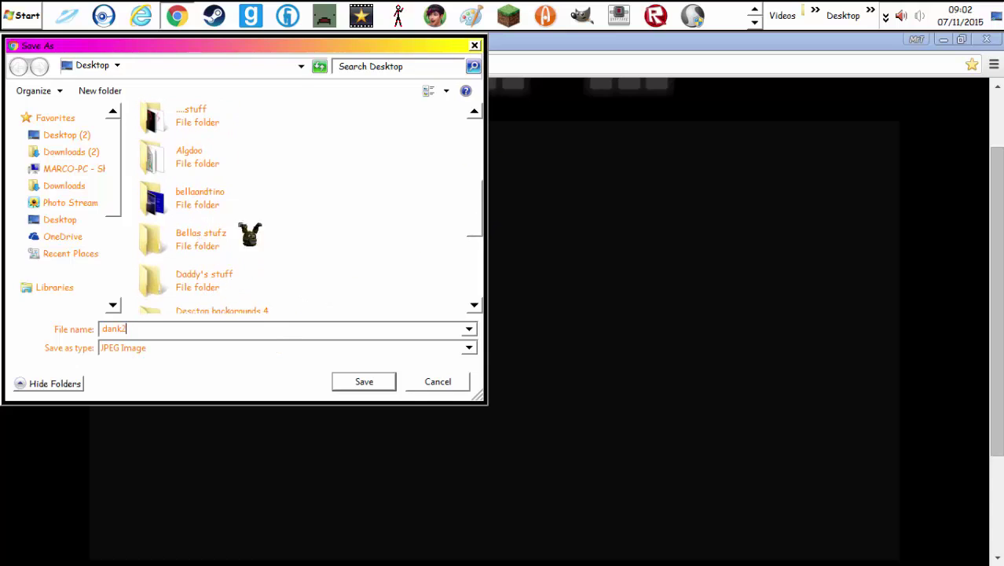
pyautogui.doubleClick(216, 124)
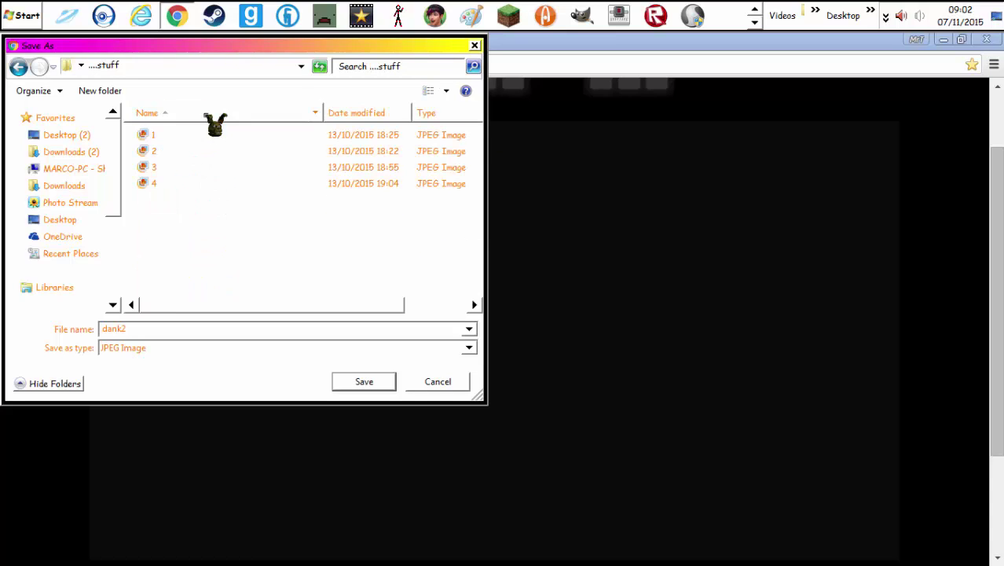
pyautogui.click(379, 383)
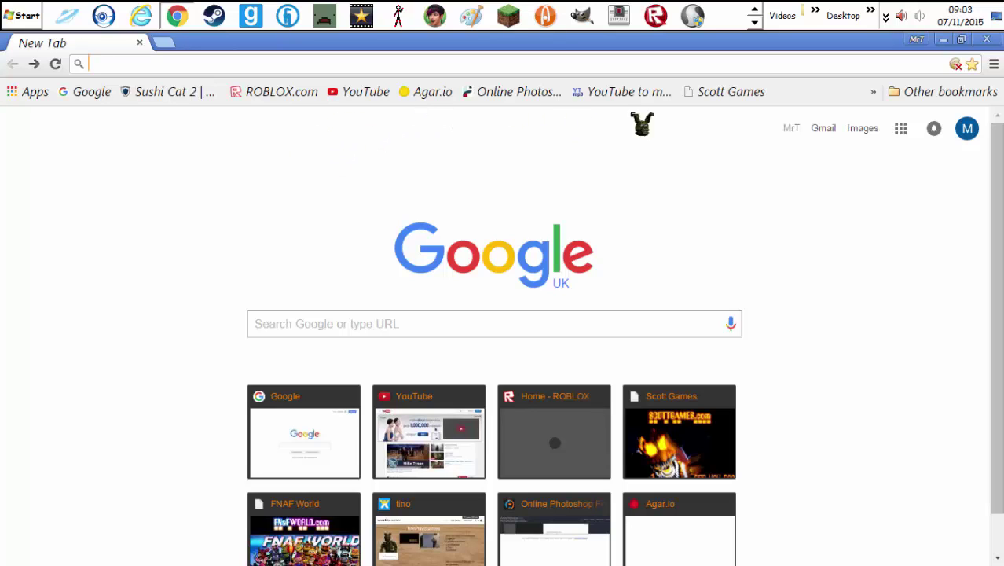
pyautogui.click(901, 90)
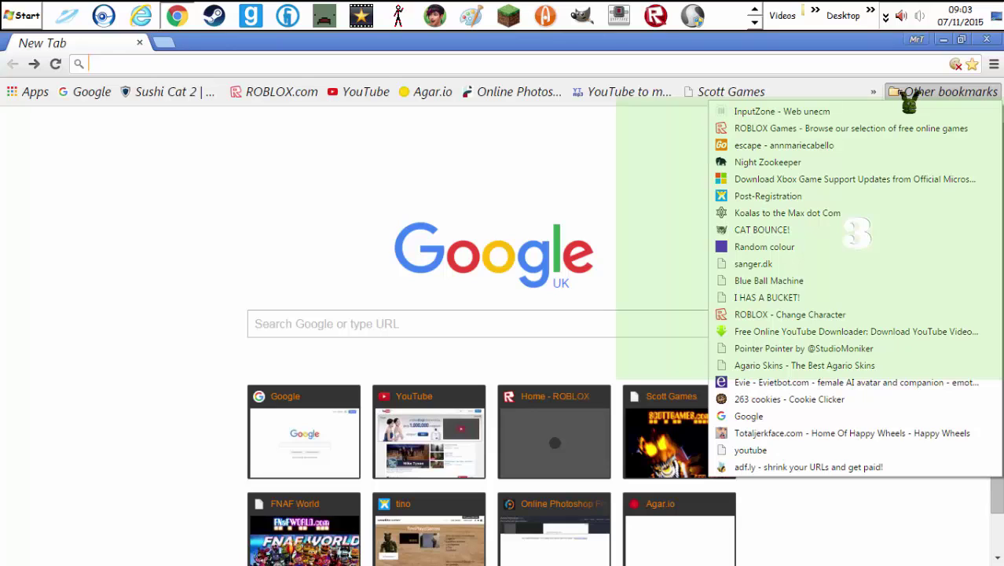
# - Browse the » bookmarks overflow list, then close Chrome
pyautogui.click(873, 91)
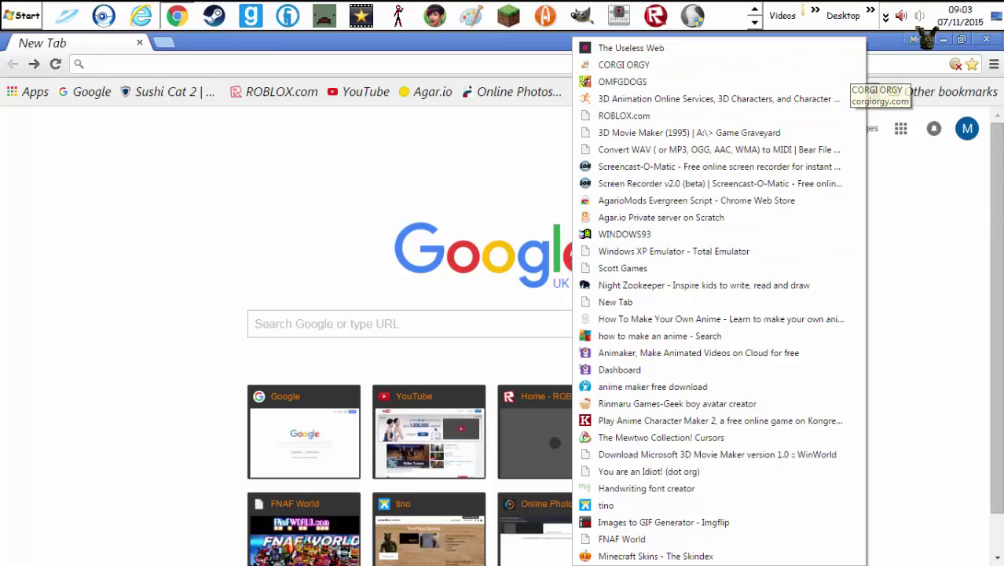
pyautogui.click(986, 41)
# - Launch Microsoft 3D Movie Maker from the Start menu
pyautogui.click(23, 15)
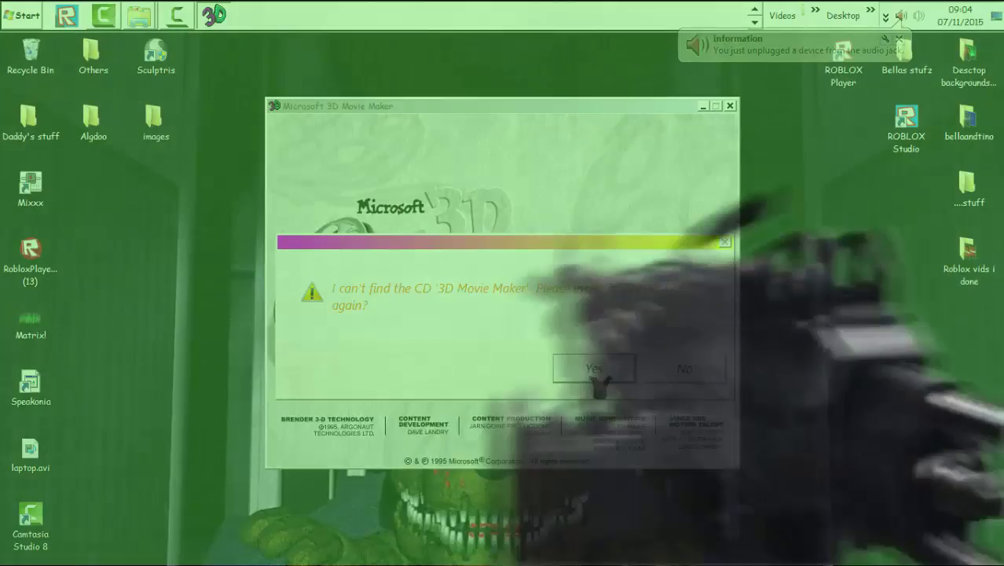
# - Answer No to the missing-CD prompt so 3D Movie Maker quits
pyautogui.click(660, 375)
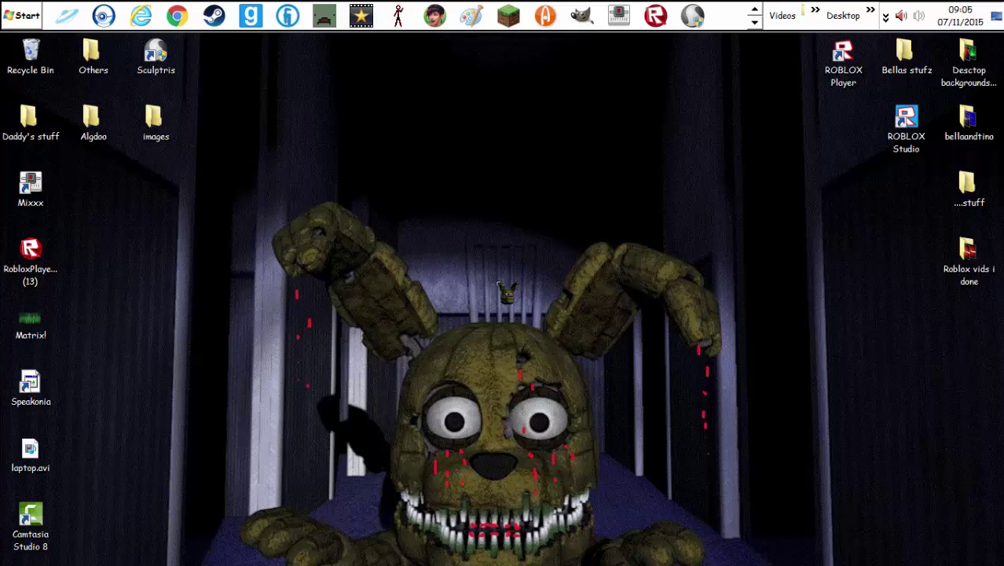
# - Enlarge the canvas to about 642 × 552px and place a text box near its top
pyautogui.moveTo(723, 175)
pyautogui.mouseDown()
pyautogui.moveTo(356, 509)
pyautogui.moveTo(307, 534)
pyautogui.mouseUp()
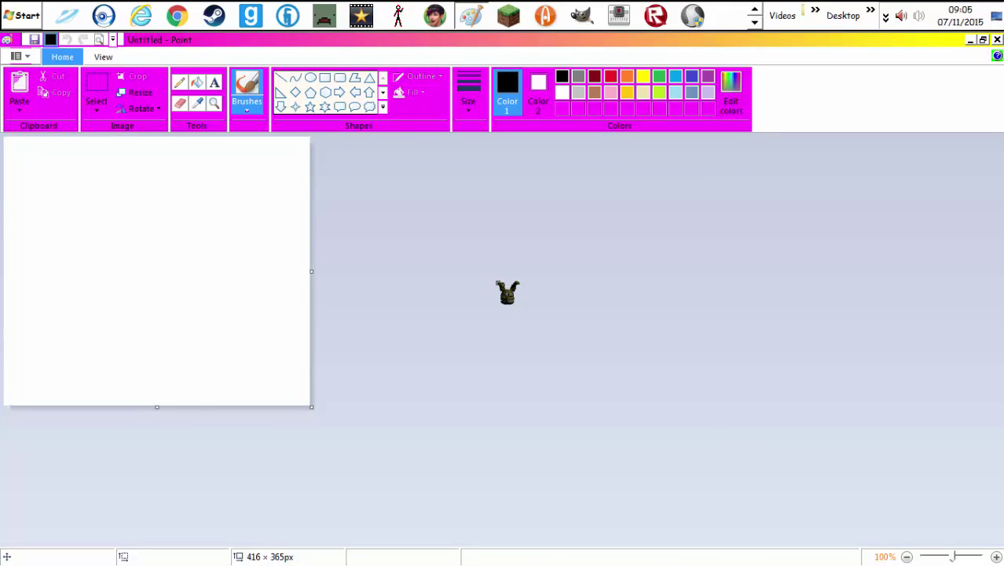
pyautogui.moveTo(312, 406); pyautogui.dragTo(477, 543)
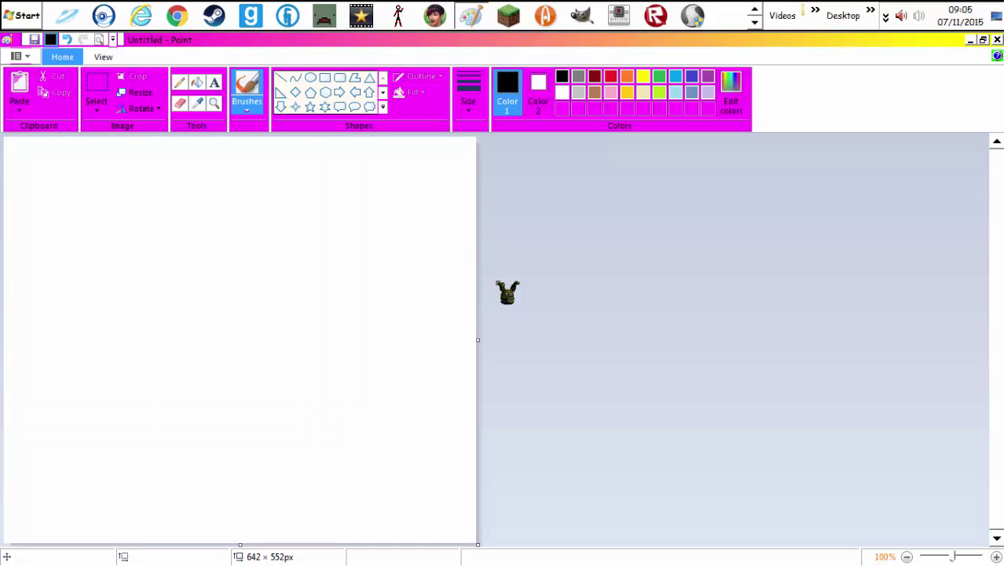
pyautogui.moveTo(101, 191); pyautogui.dragTo(496, 280)
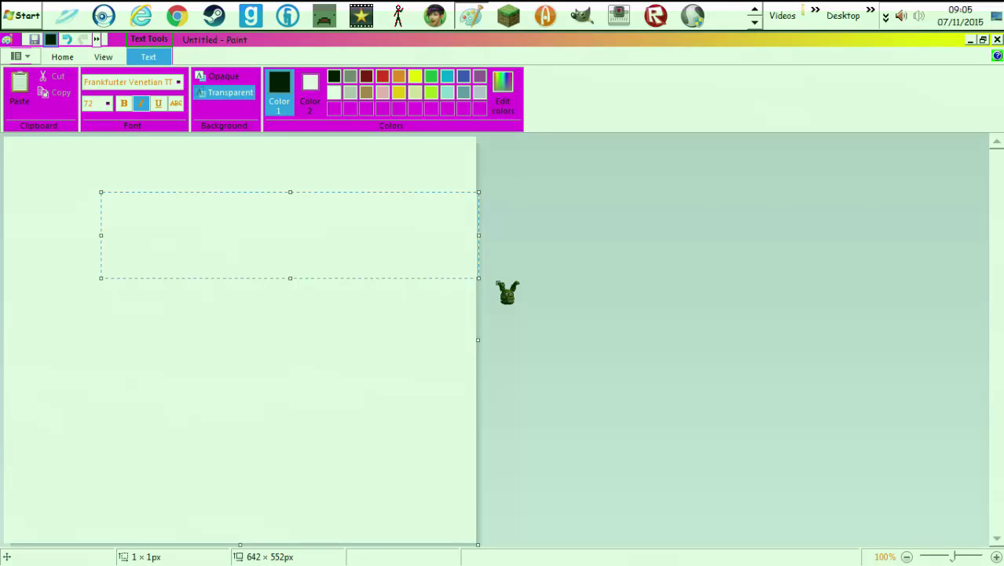
# - Type test letters such as SGTPG, SaYCAN and CANVBS, erasing each with Backspace
pyautogui.write('SGT')
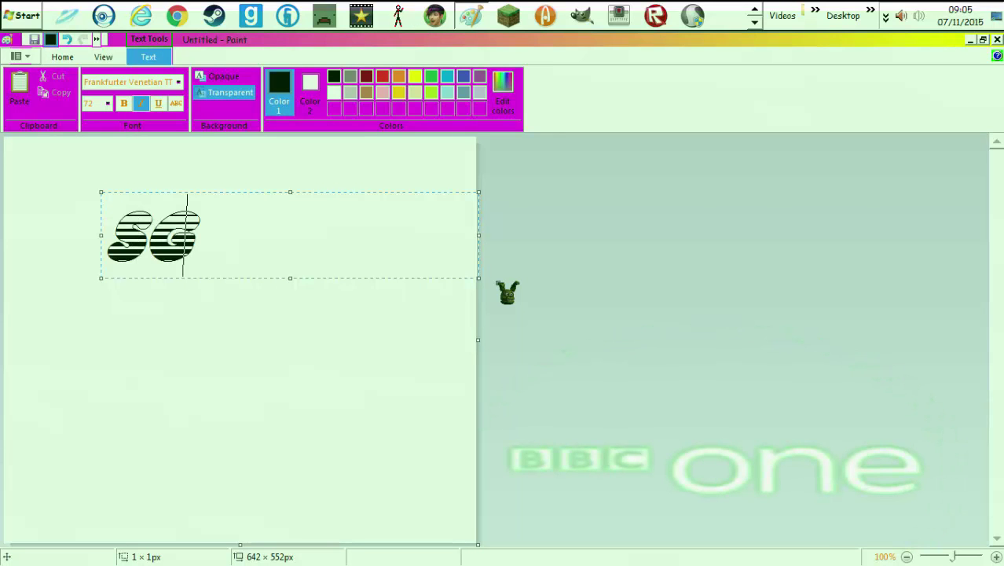
pyautogui.write('PG')
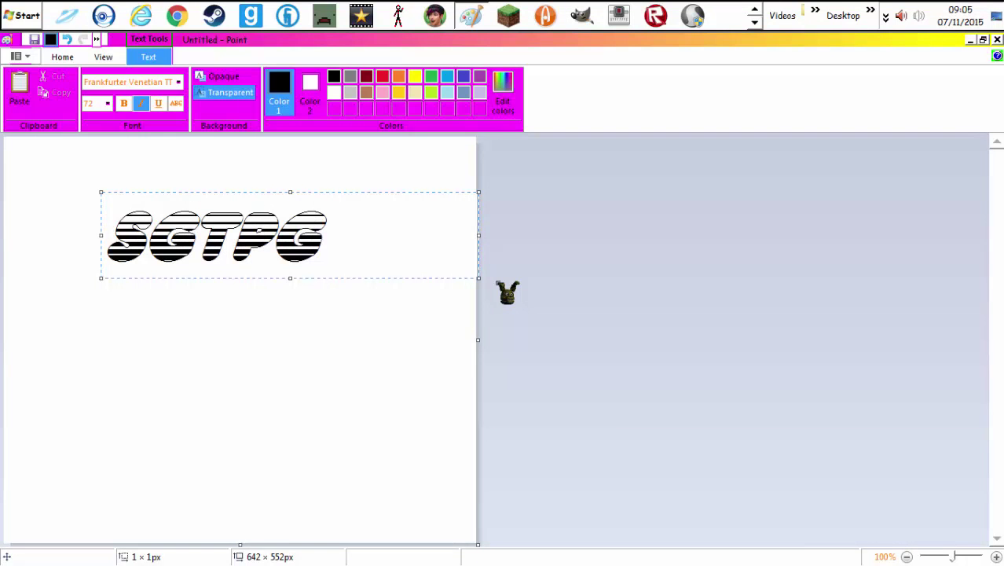
pyautogui.press('BackSpace')
pyautogui.press('BackSpace')
pyautogui.press('BackSpace')
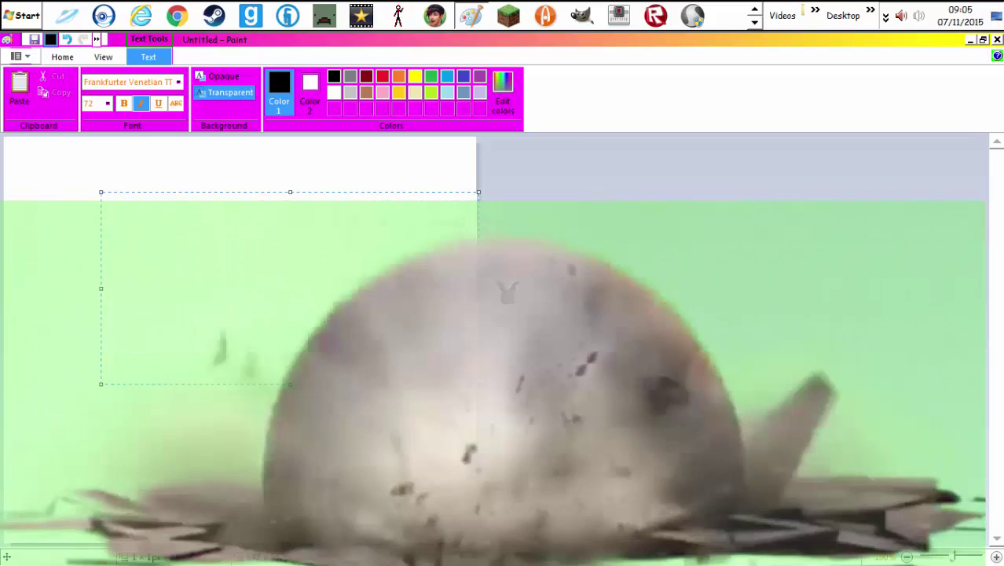
pyautogui.write('SaY')
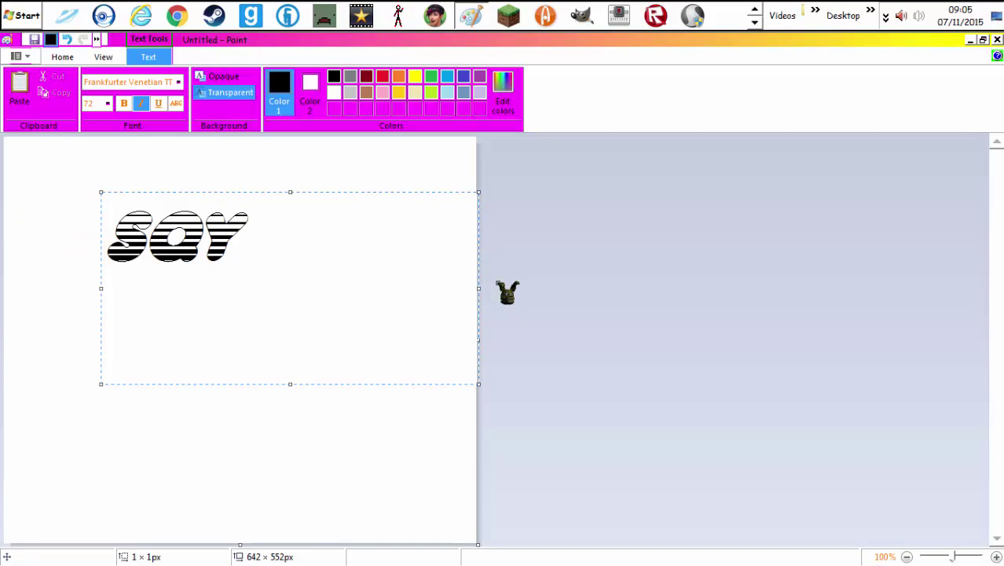
pyautogui.write('CAN')
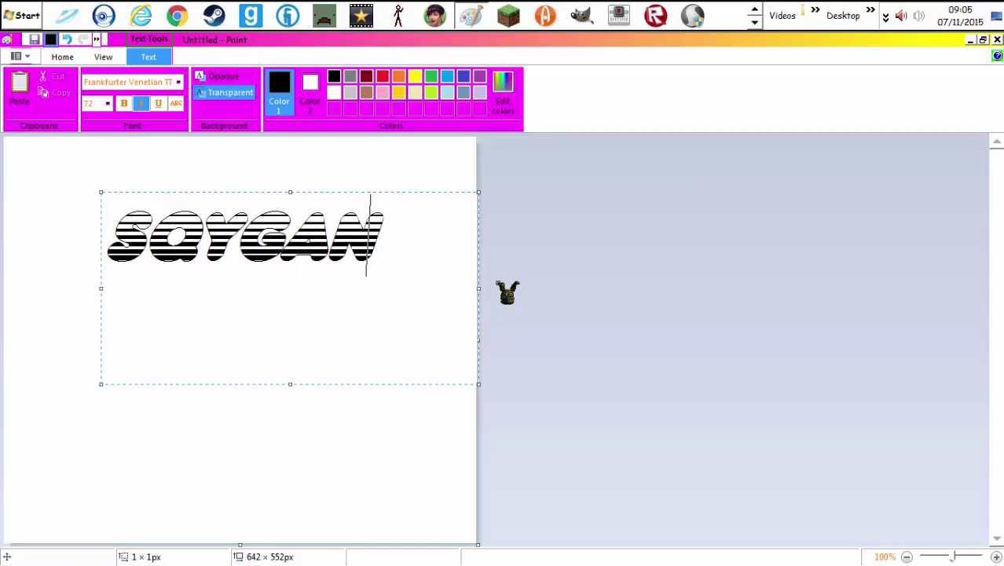
pyautogui.press('BackSpace')
pyautogui.press('BackSpace')
pyautogui.press('BackSpace')
pyautogui.write('H')
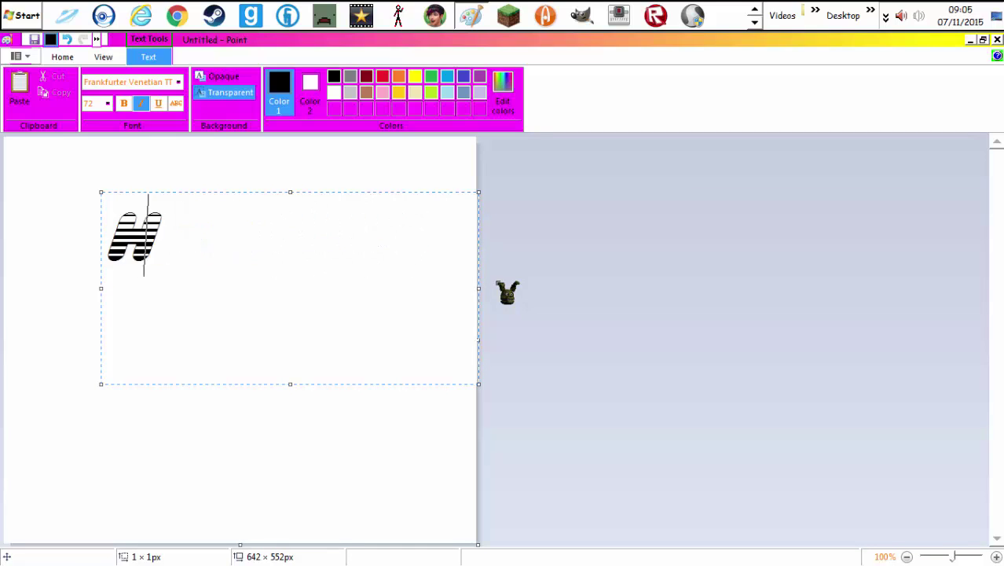
pyautogui.write('CANVBS')
pyautogui.press('BackSpace')
pyautogui.press('BackSpace')
pyautogui.press('BackSpace')
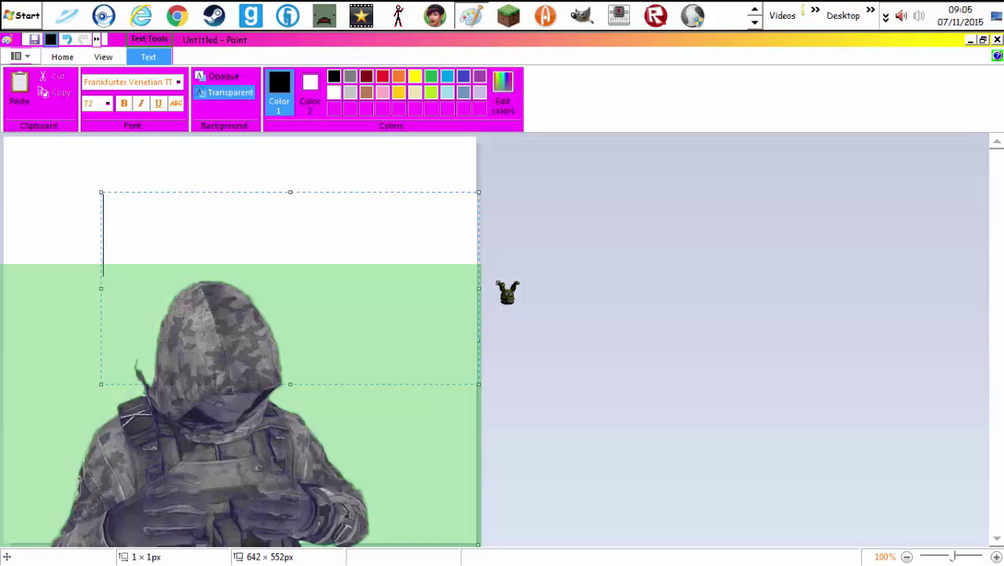
pyautogui.write('RSRTDFYGUDFSXFGF')
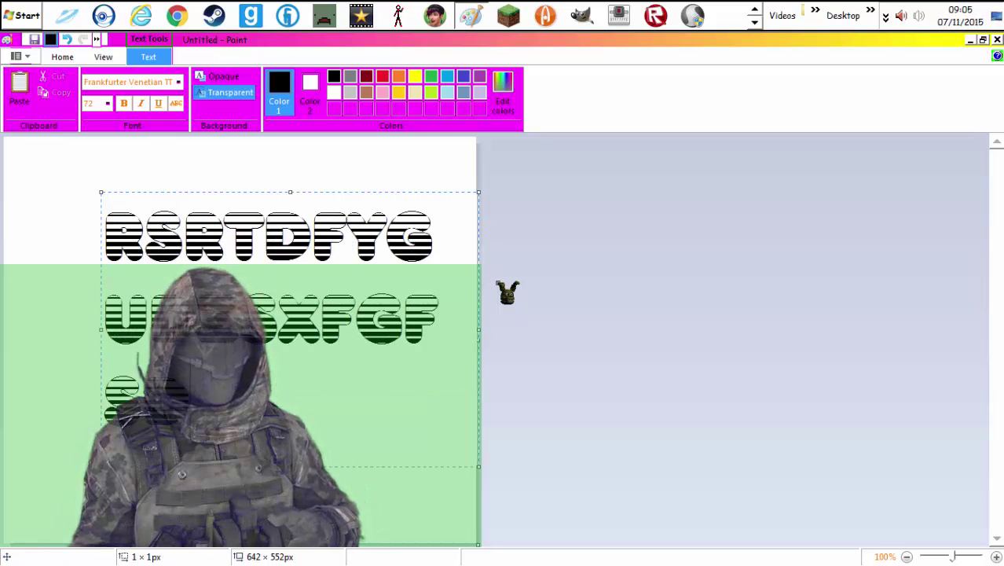
pyautogui.write('SDFGHFDS')
pyautogui.press('BackSpace')
pyautogui.press('BackSpace')
pyautogui.press('BackSpace')
pyautogui.press('BackSpace')
pyautogui.press('BackSpace')
pyautogui.press('BackSpace')
pyautogui.press('BackSpace')
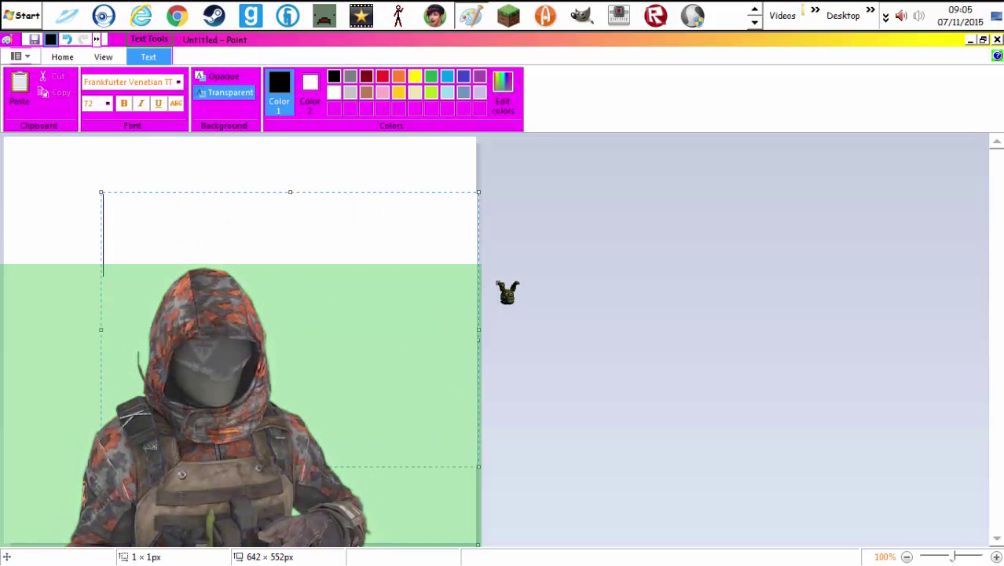
# - Type NON NEON and CATLOVER333, widening the text box so CATLOVER333 fits one line
pyautogui.write('NON ')
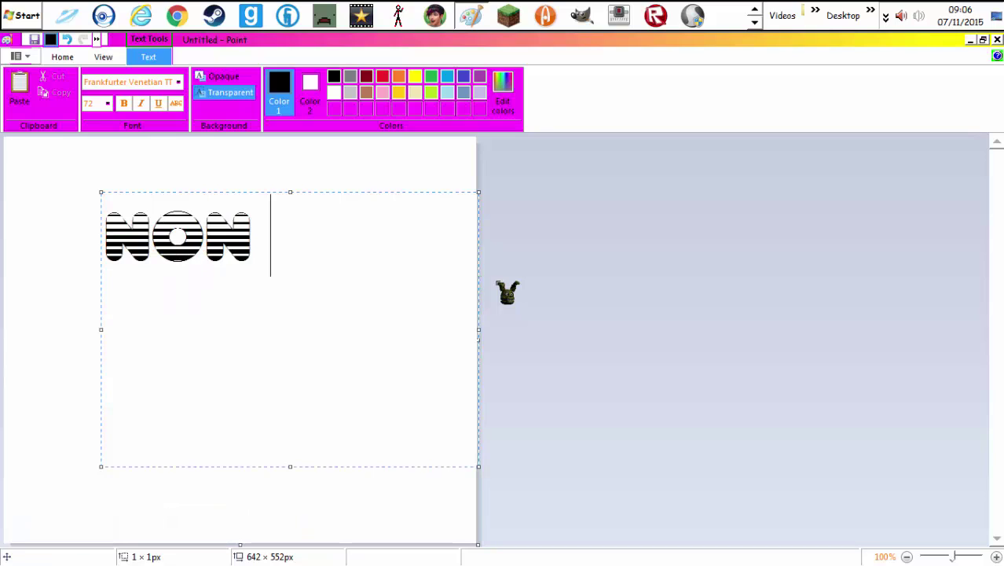
pyautogui.write('NEON')
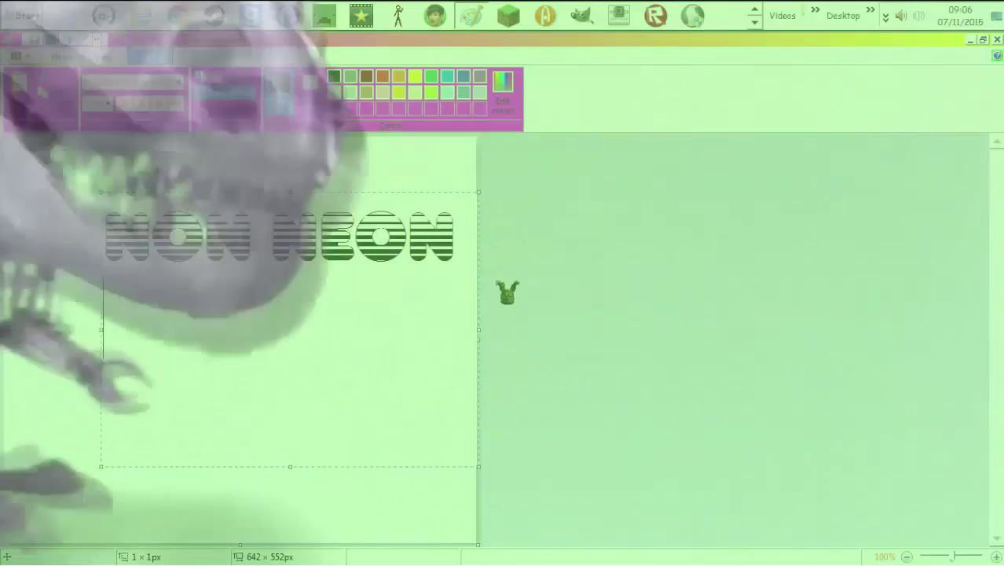
pyautogui.write('CATLO')
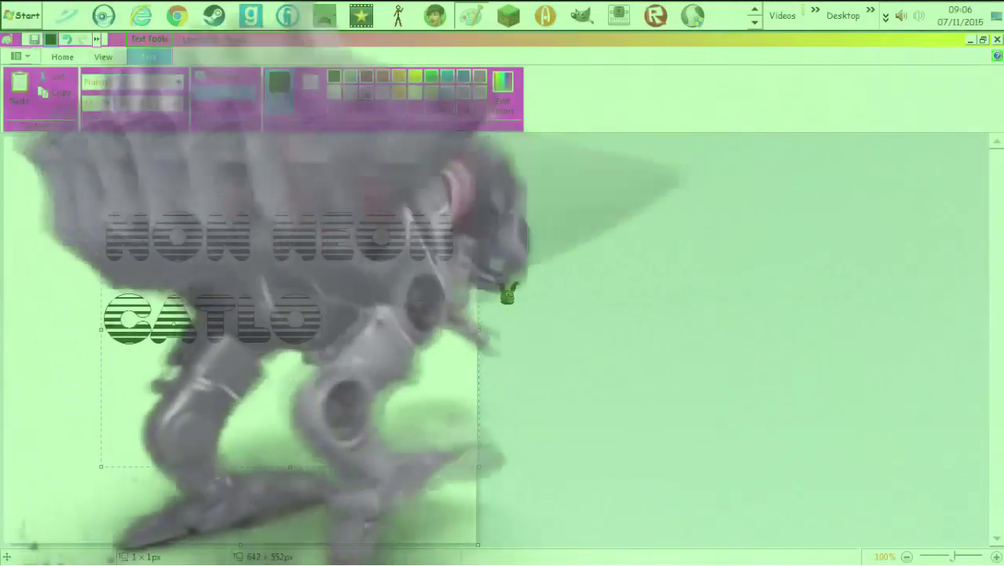
pyautogui.write('VER')
pyautogui.press('Return')
pyautogui.write('3')
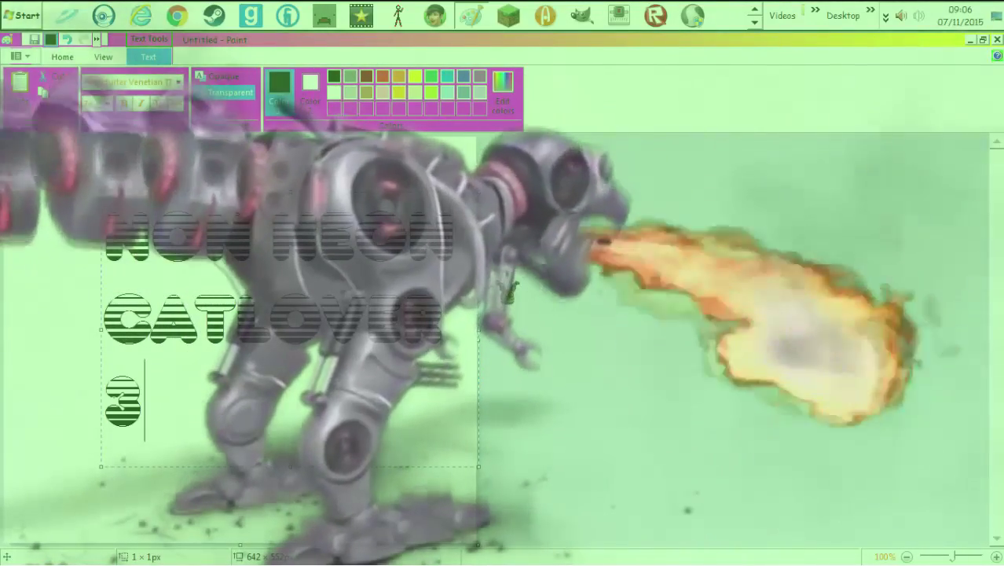
pyautogui.write('33')
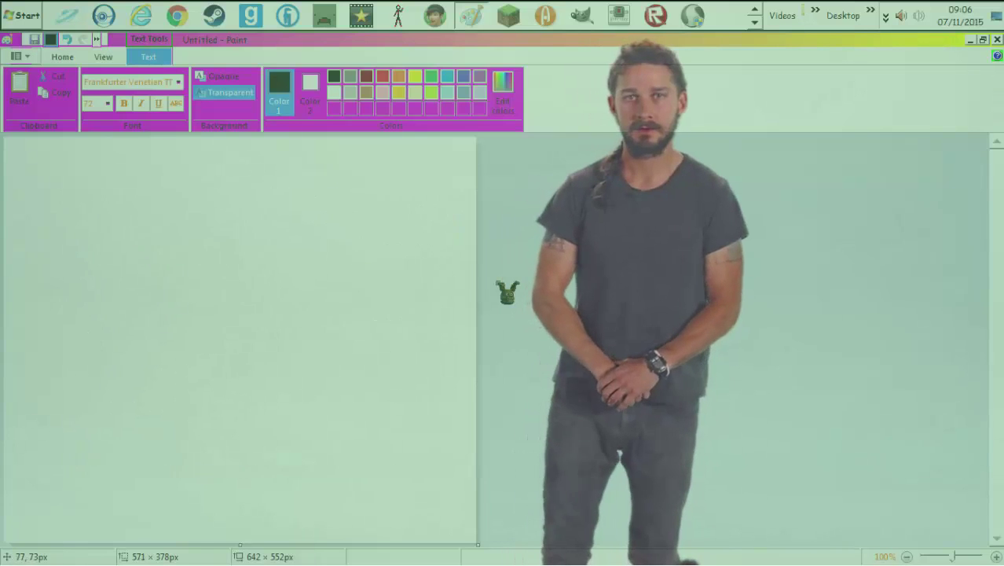
pyautogui.moveTo(100, 192); pyautogui.dragTo(4, 193)
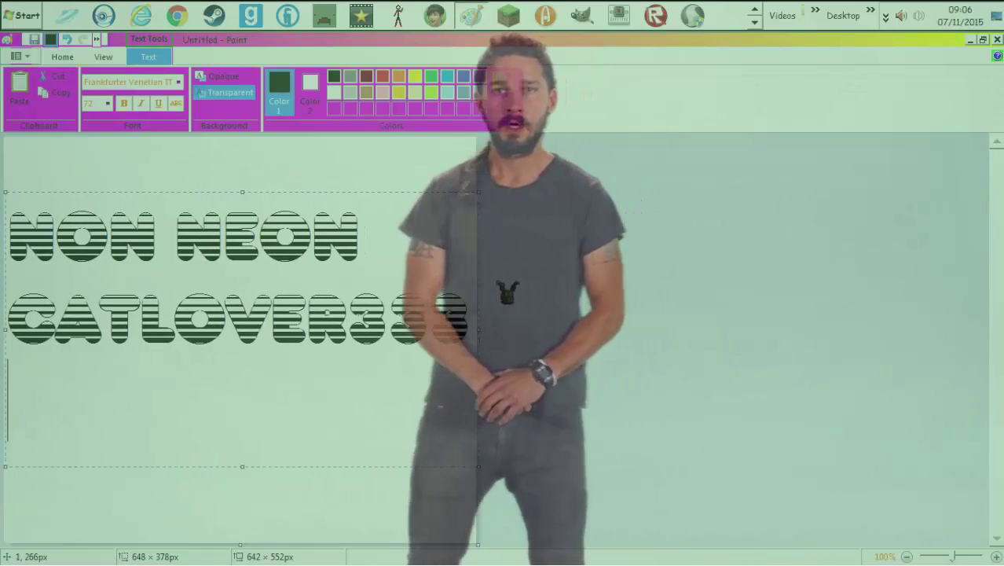
pyautogui.press('Return')
pyautogui.write('BELLA ')
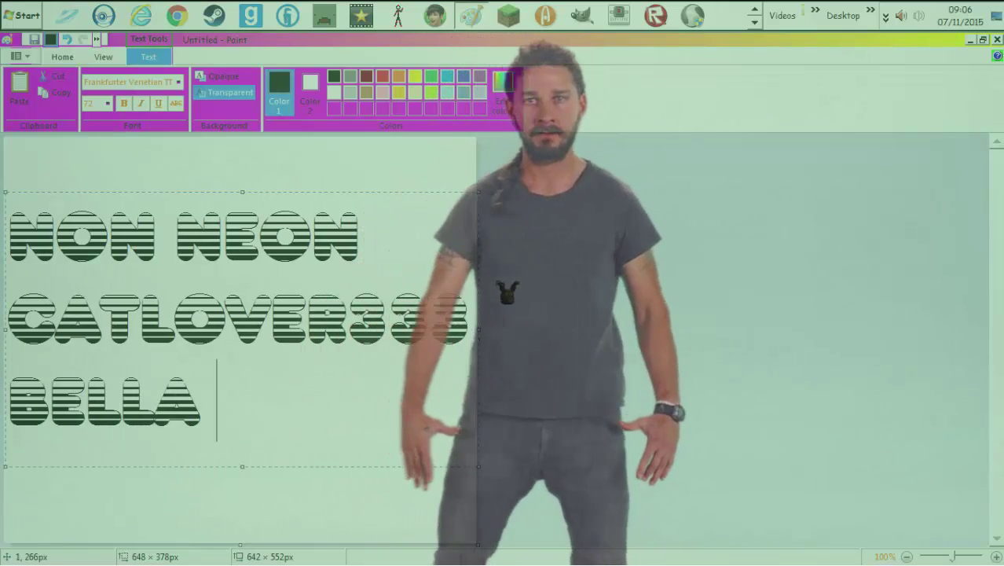
pyautogui.write('NATO')
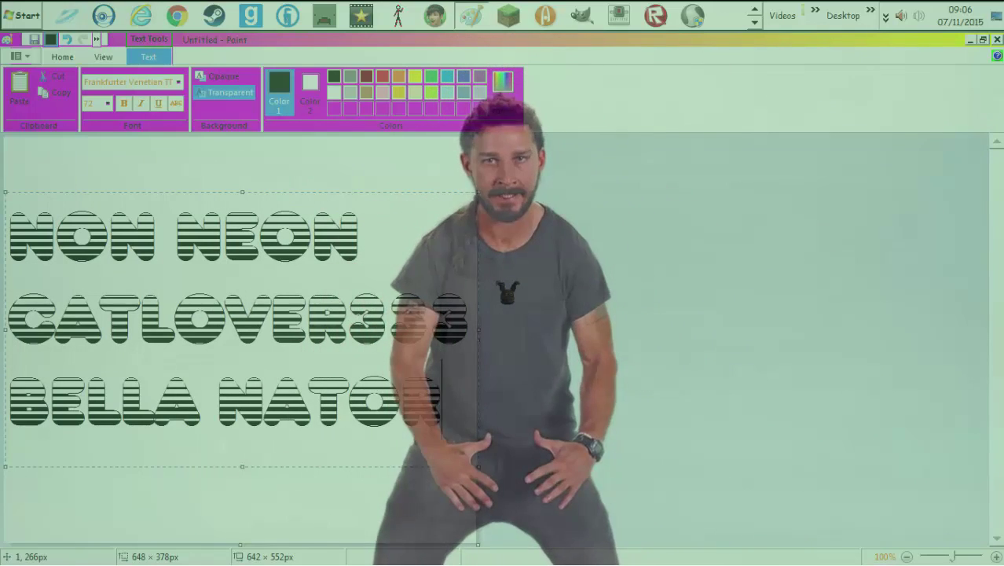
pyautogui.write('R')
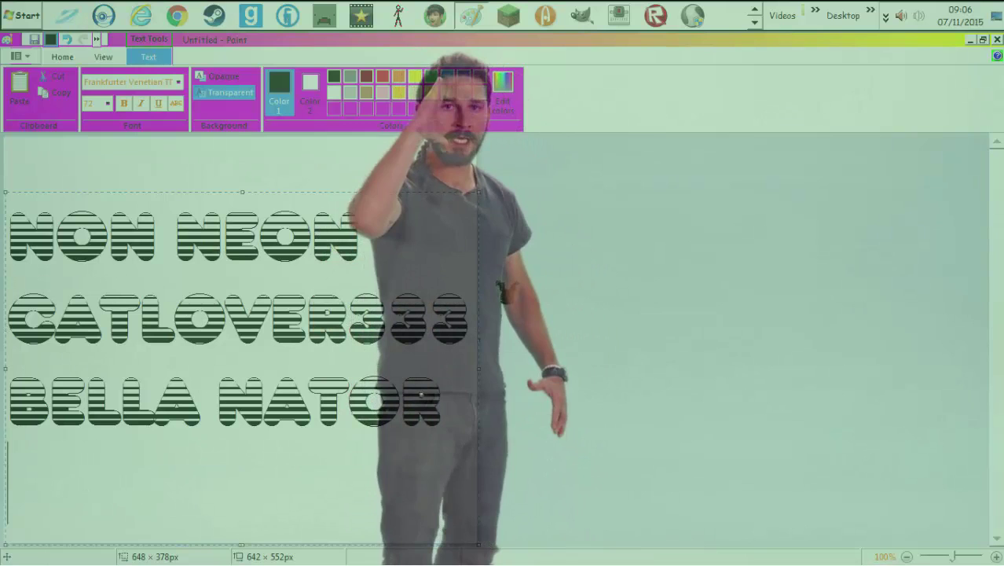
pyautogui.press('Return')
pyautogui.write('ITR')
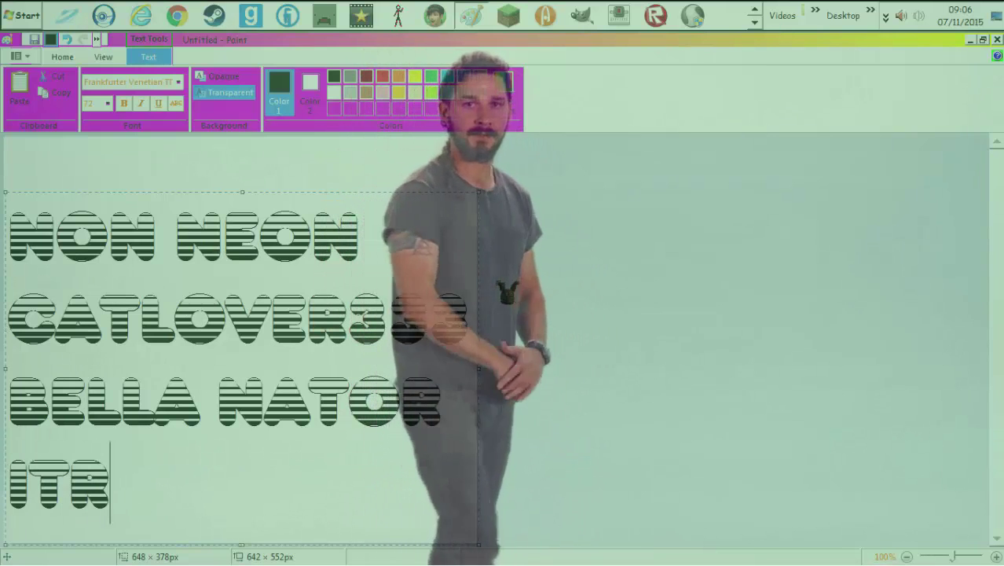
pyautogui.write('S')
pyautogui.press('BackSpace')
pyautogui.press('BackSpace')
pyautogui.press('BackSpace')
pyautogui.press('BackSpace')
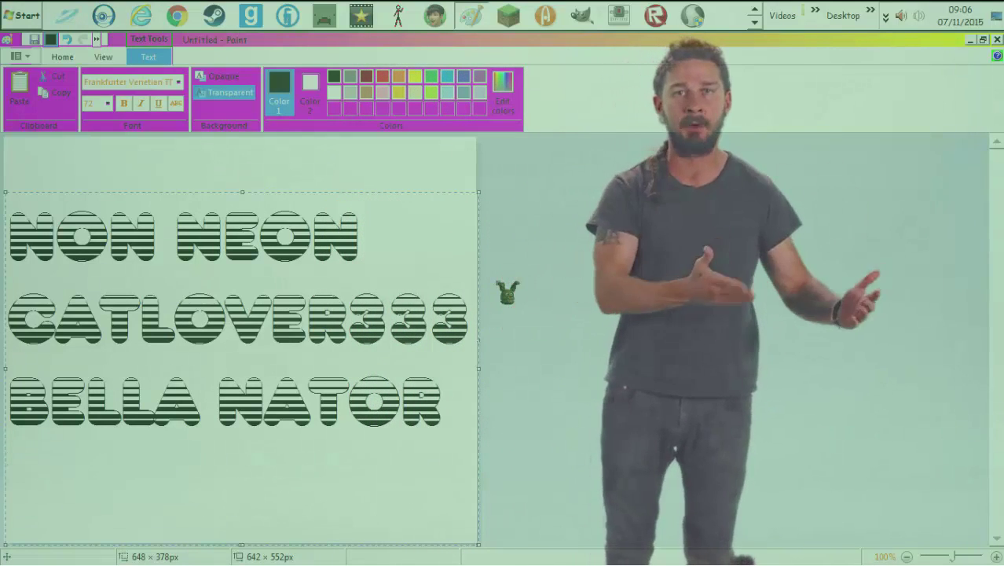
pyautogui.write('U')
pyautogui.press('BackSpace')
pyautogui.write('O')
pyautogui.press('BackSpace')
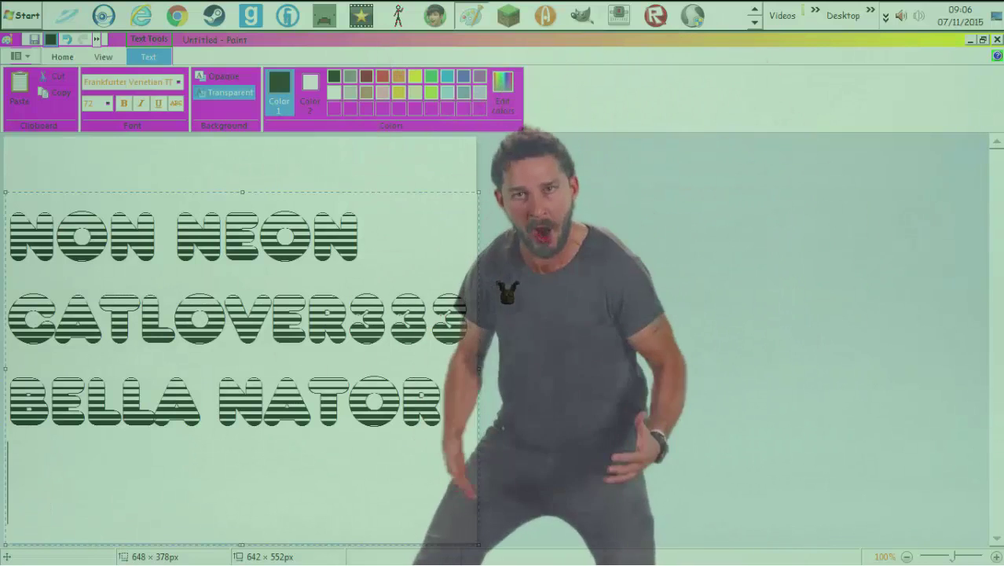
pyautogui.write('ITSME')
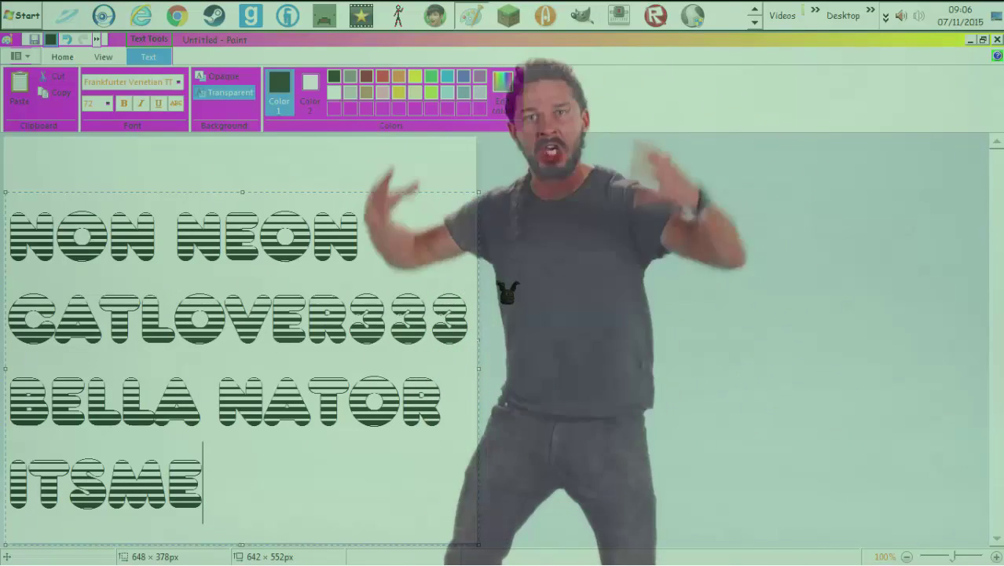
pyautogui.write('SMOK')
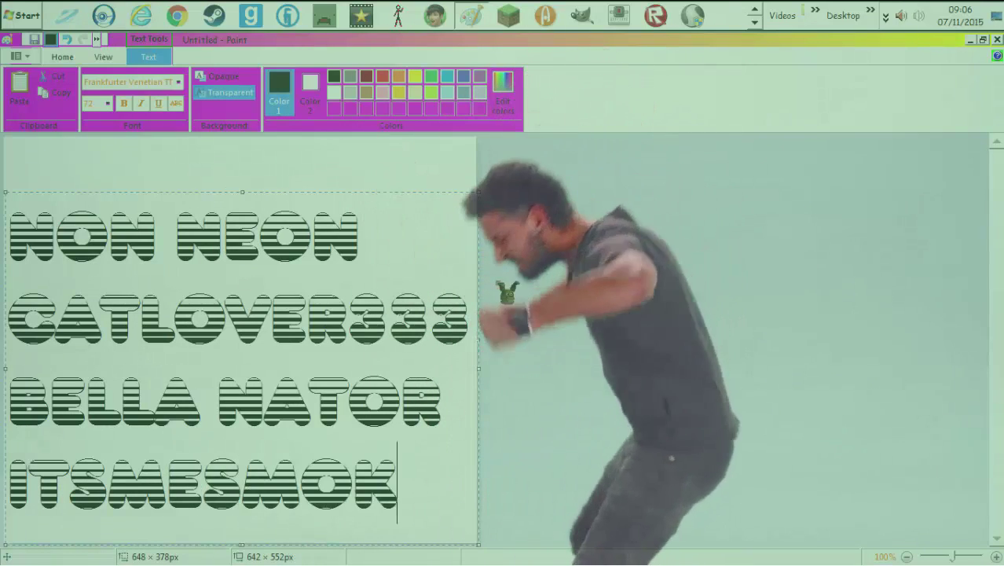
pyautogui.write('E')
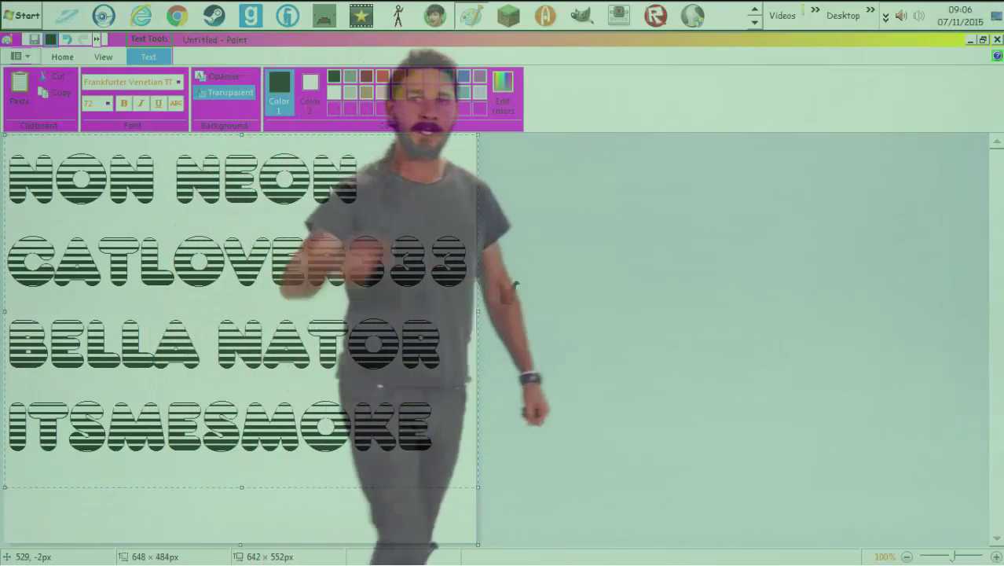
# - Add SKYFIRE, BADENFUNKE and DGAMING on new lines, then begin clearing the text
pyautogui.press('Return')
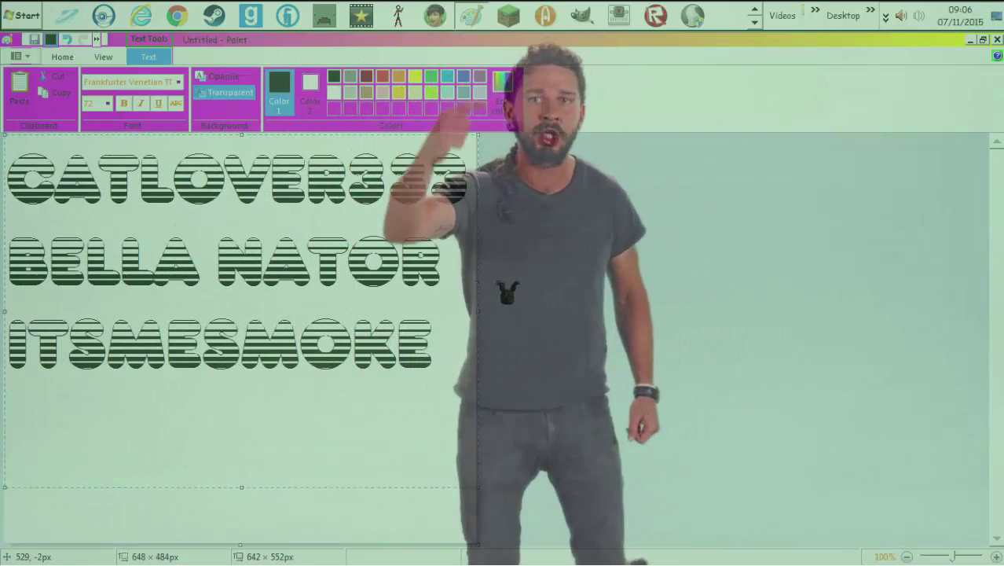
pyautogui.write('SK')
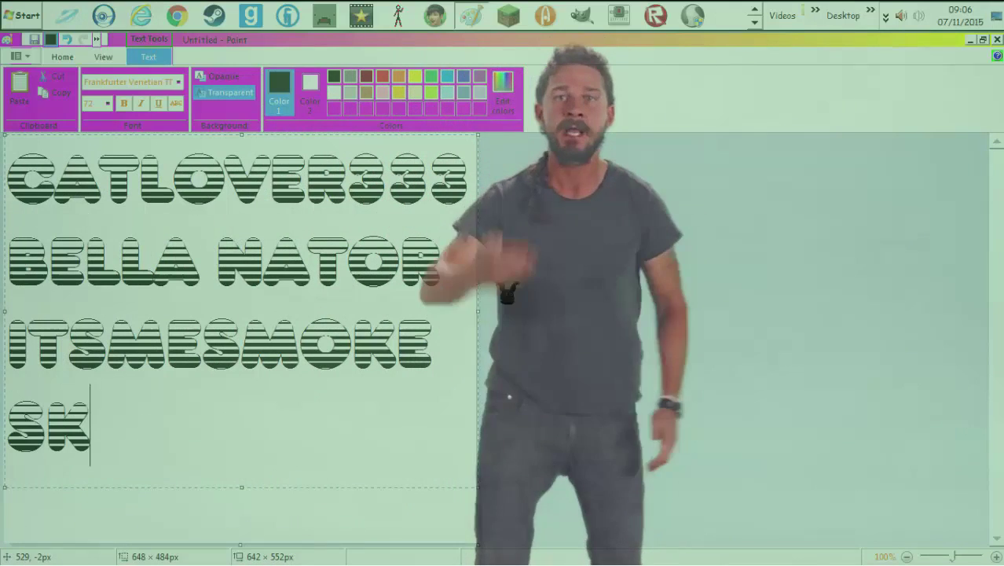
pyautogui.write('YFIRE')
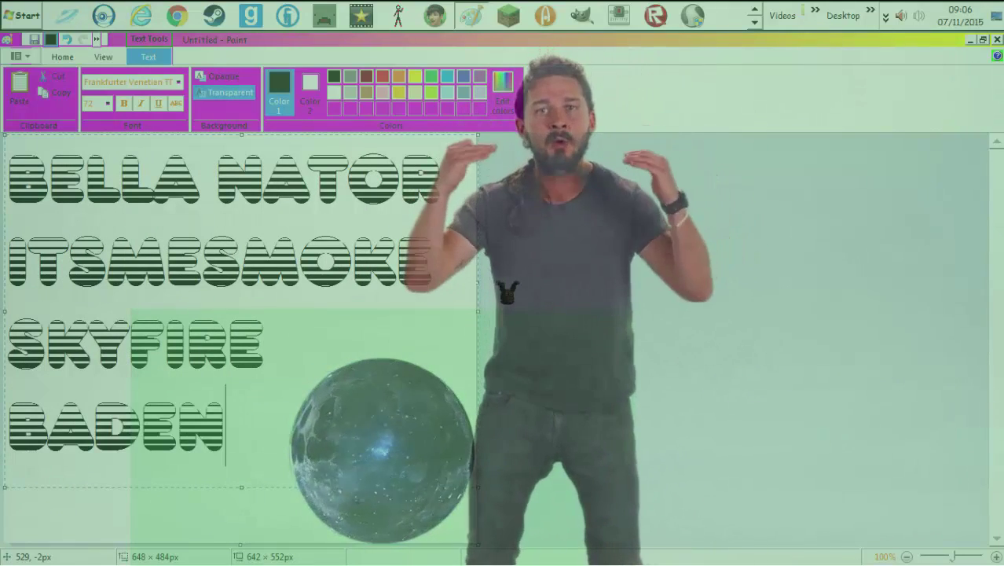
pyautogui.write('FUN')
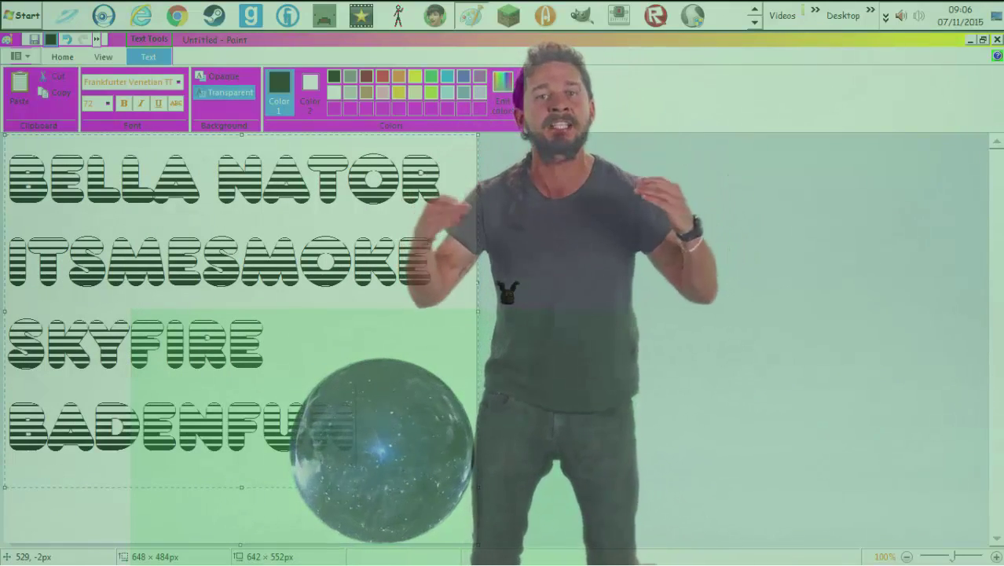
pyautogui.write('KE')
pyautogui.press('Return')
pyautogui.write('DGAMI')
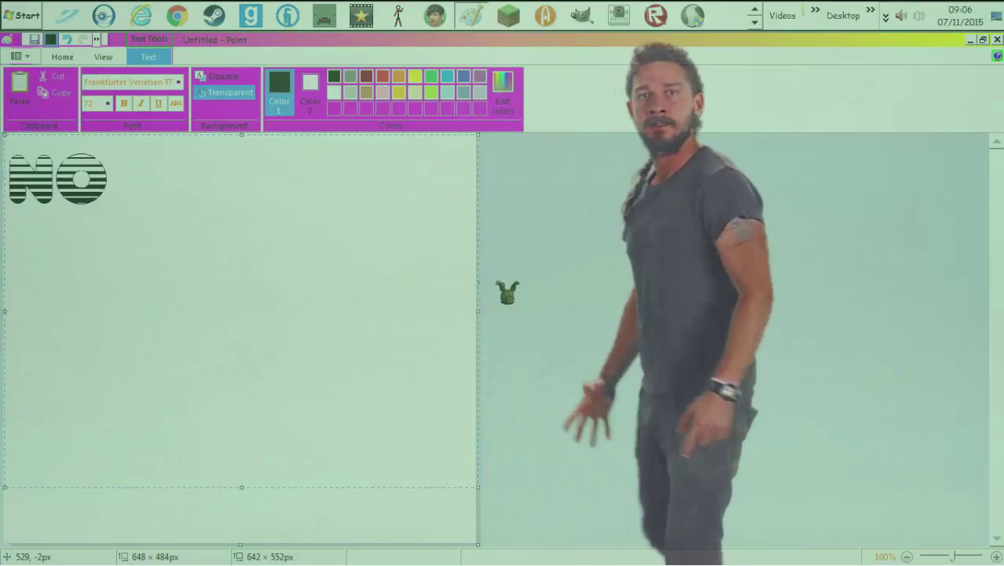
pyautogui.press('BackSpace')
pyautogui.press('BackSpace')
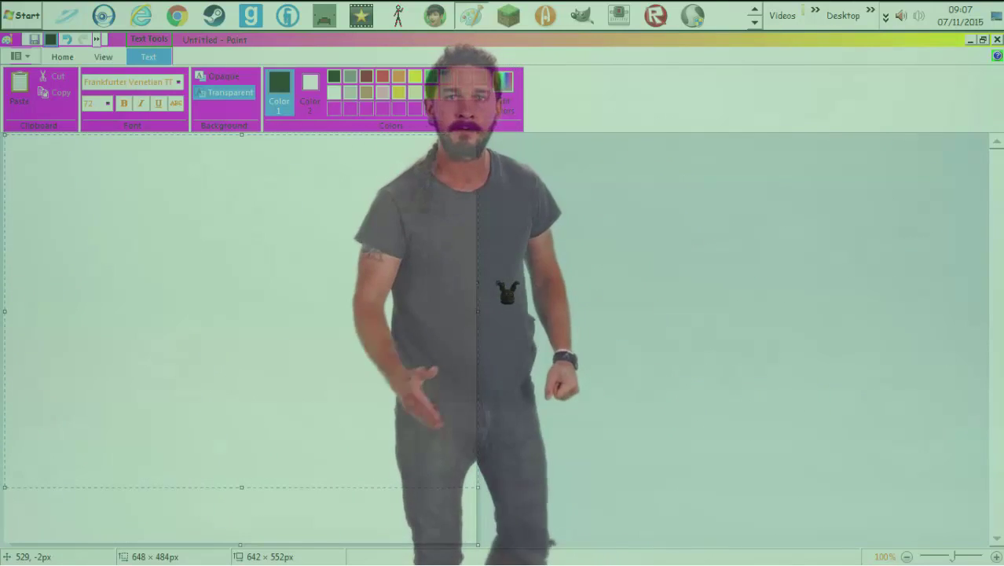
# - Write ILLINARTI in light green and draw a large green triangle outline beneath it
pyautogui.write('ILL')
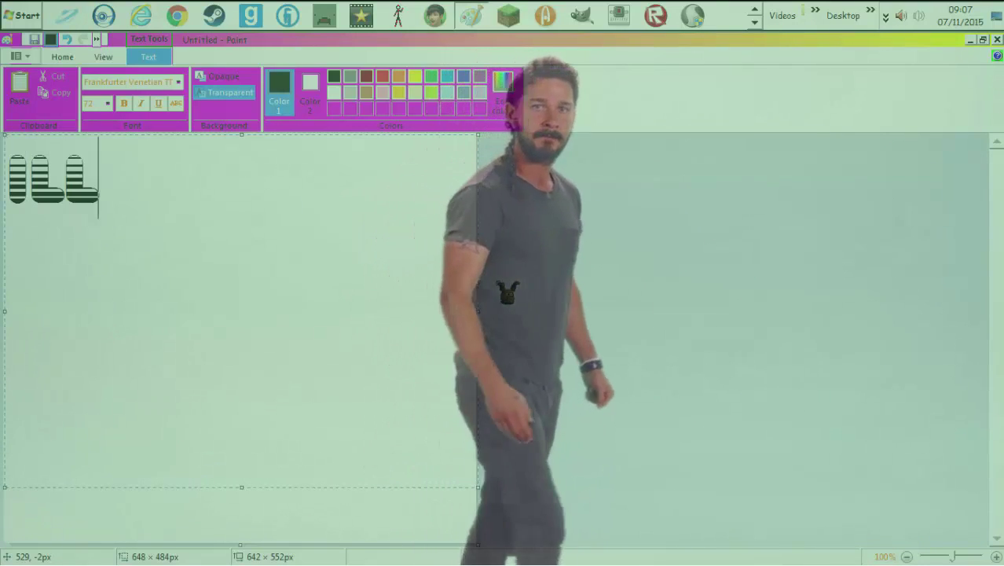
pyautogui.write('INAR')
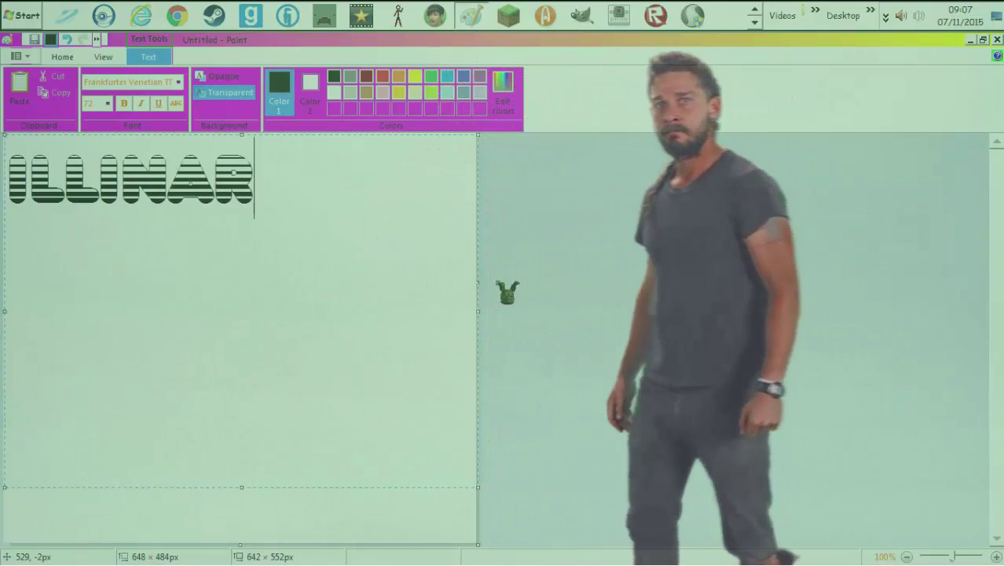
pyautogui.write('TI')
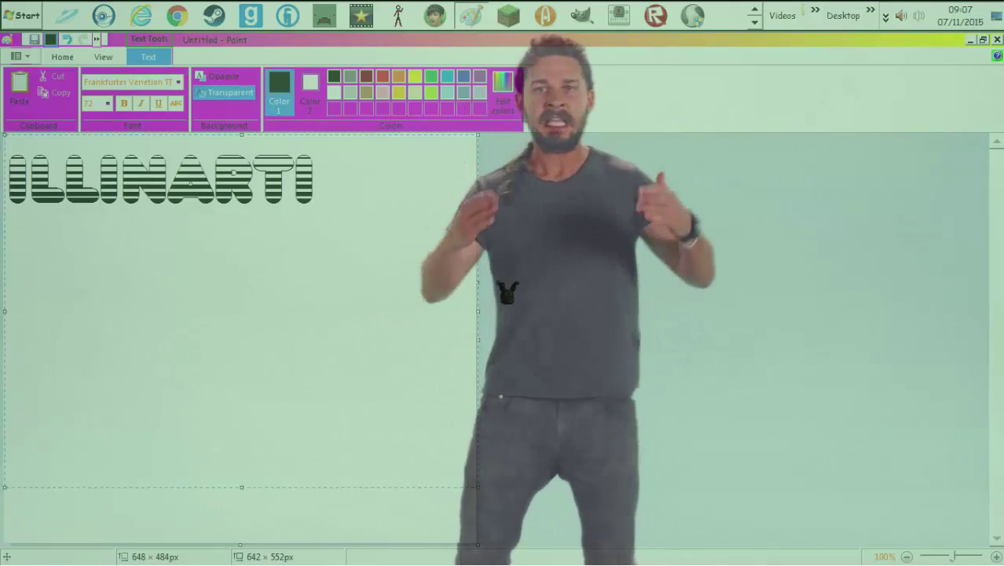
pyautogui.hotkey('ctrl', 'a')
pyautogui.click(430, 76)
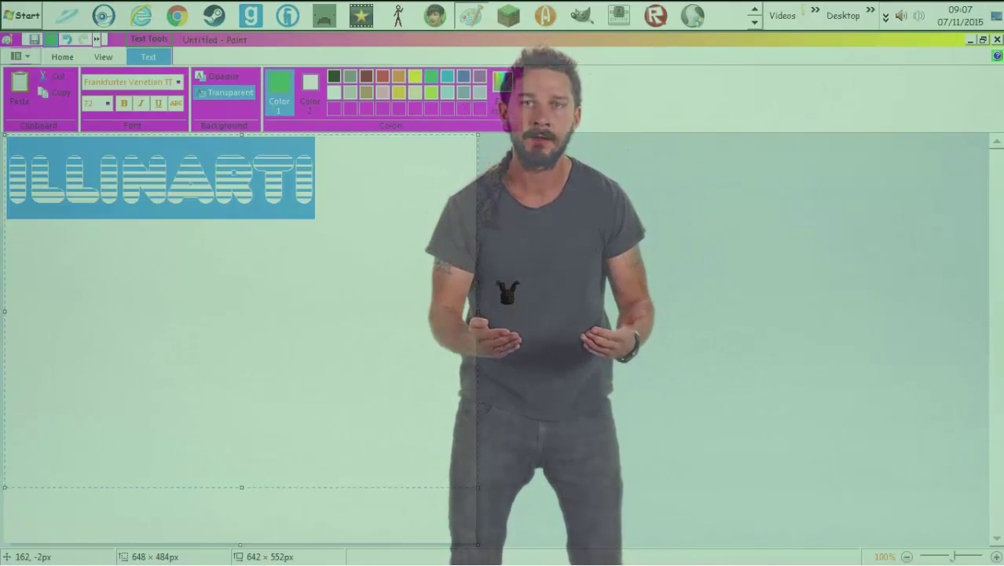
pyautogui.press('Escape')
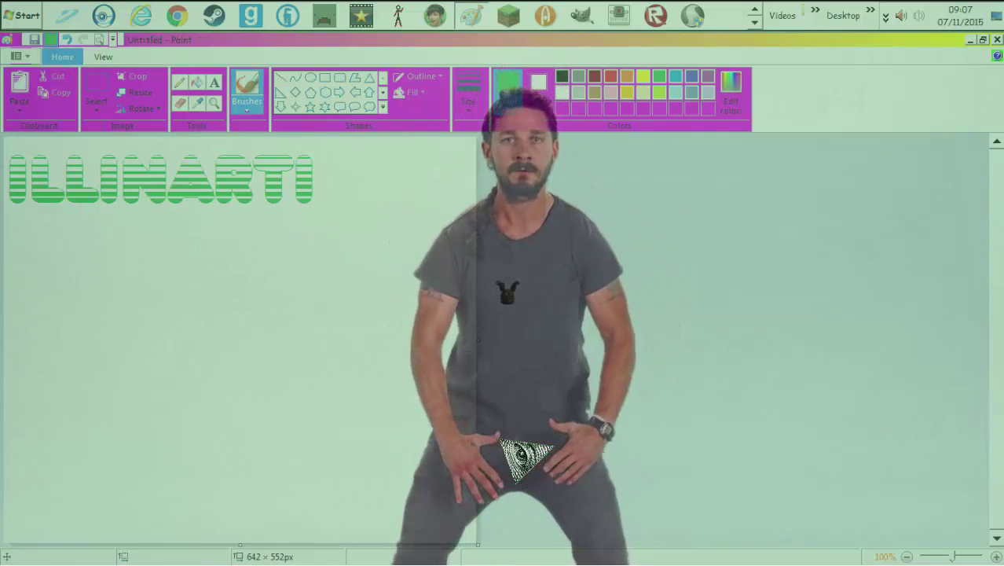
pyautogui.click(368, 78)
pyautogui.moveTo(72, 264)
pyautogui.mouseDown()
pyautogui.moveTo(235, 473)
pyautogui.moveTo(327, 507)
pyautogui.mouseUp()
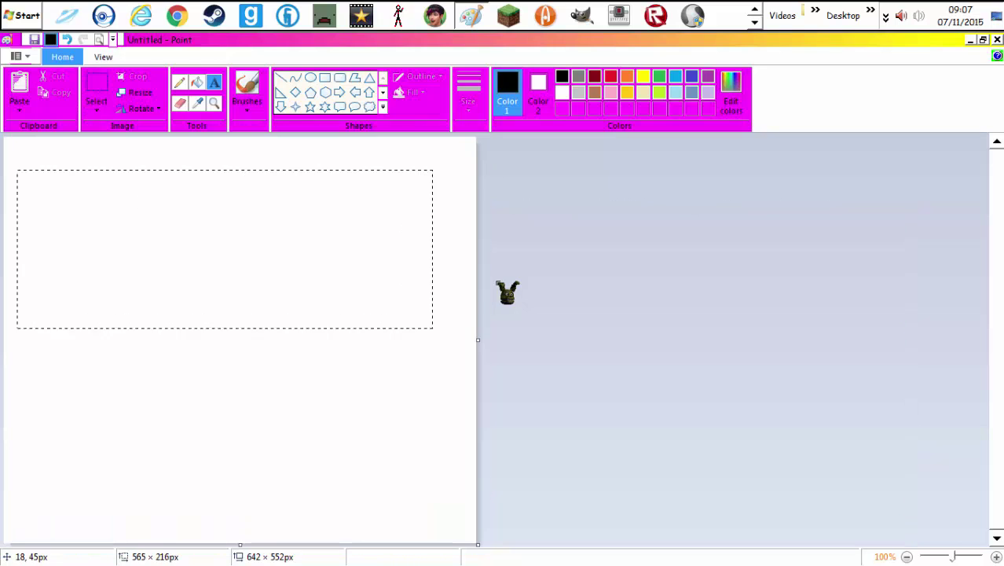
pyautogui.moveTo(432, 328); pyautogui.dragTo(478, 341)
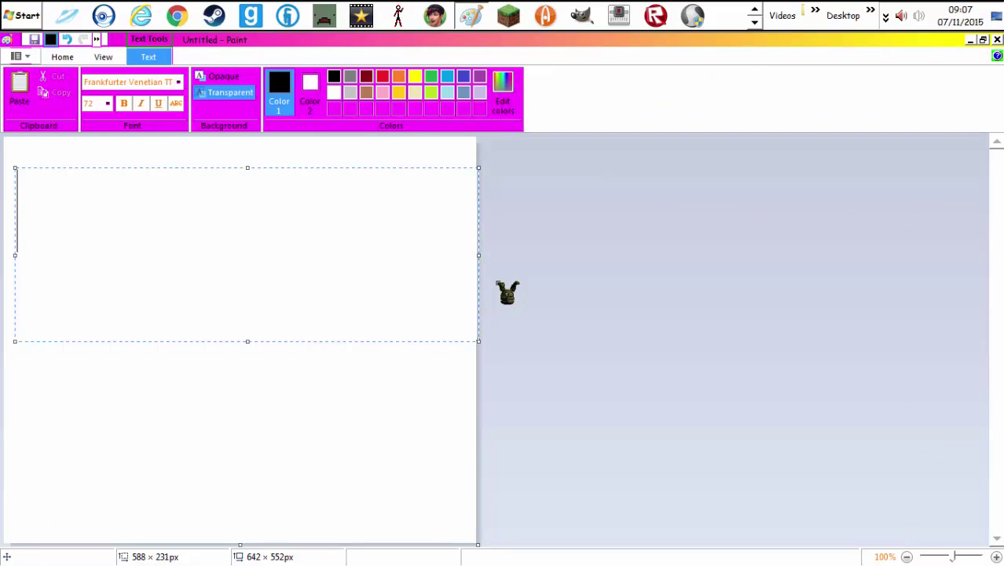
pyautogui.write('AWSOME')
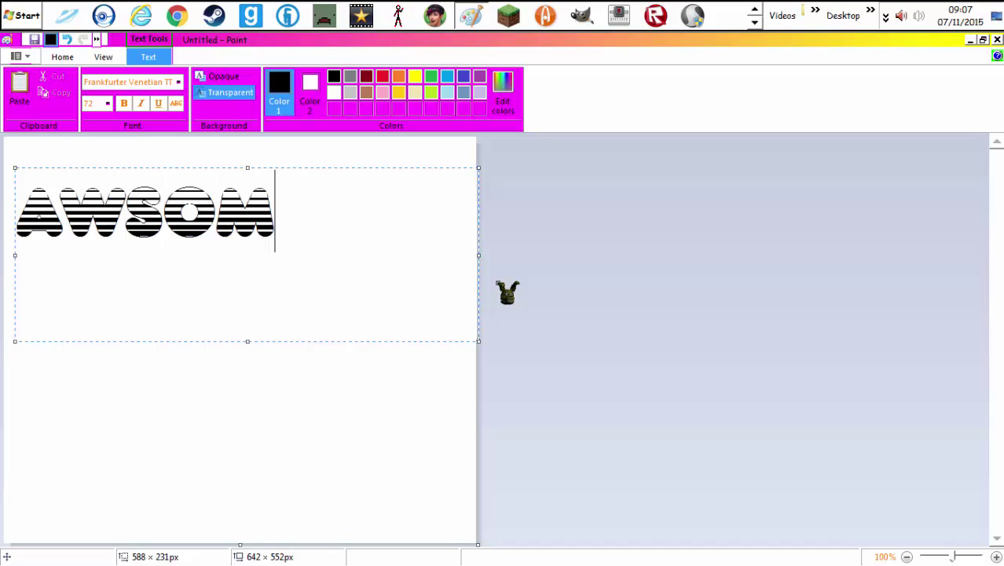
pyautogui.write(' ST')
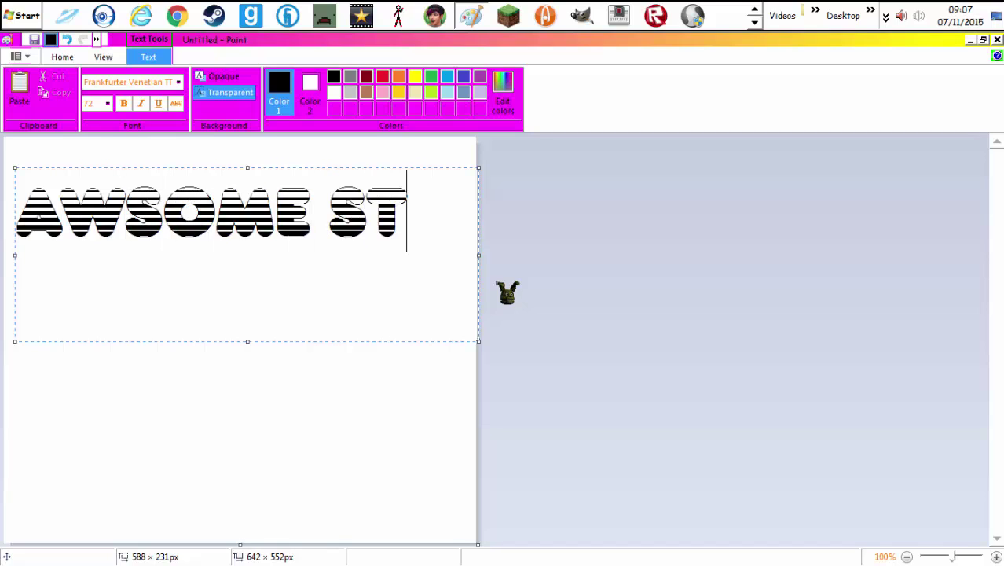
pyautogui.write('UFF')
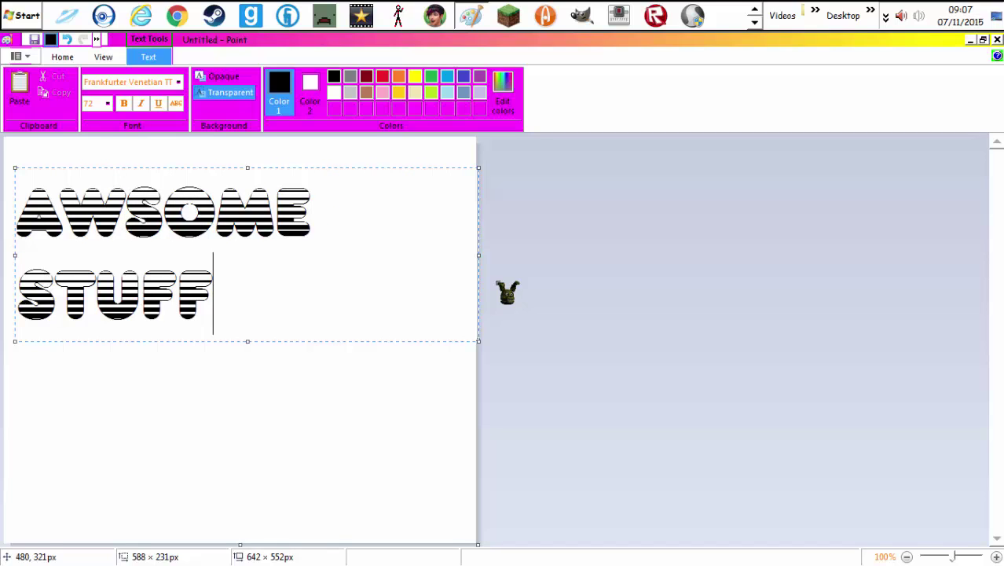
pyautogui.press('BackSpace')
pyautogui.press('BackSpace')
pyautogui.press('BackSpace')
pyautogui.write('VI')
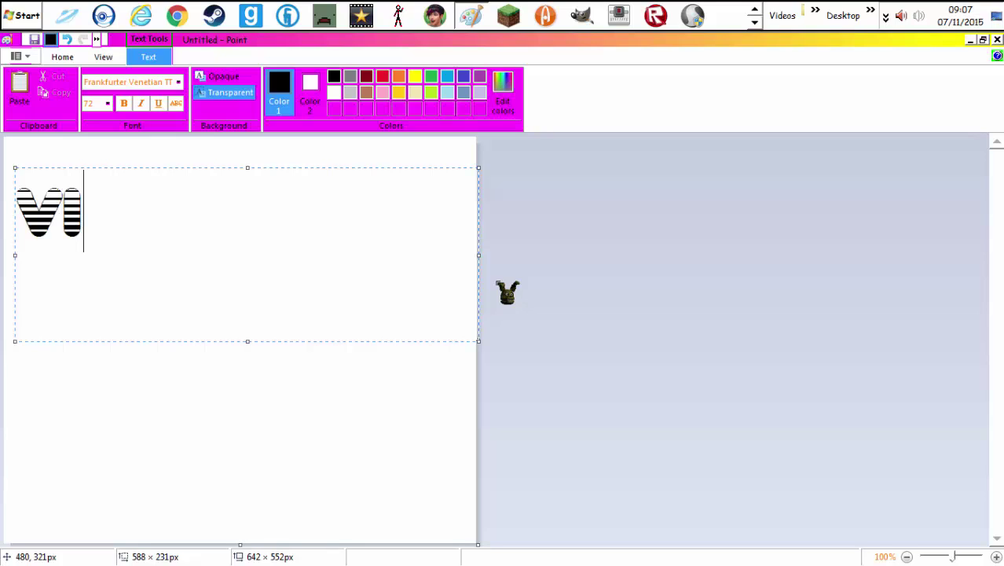
pyautogui.write('DEO GAME')
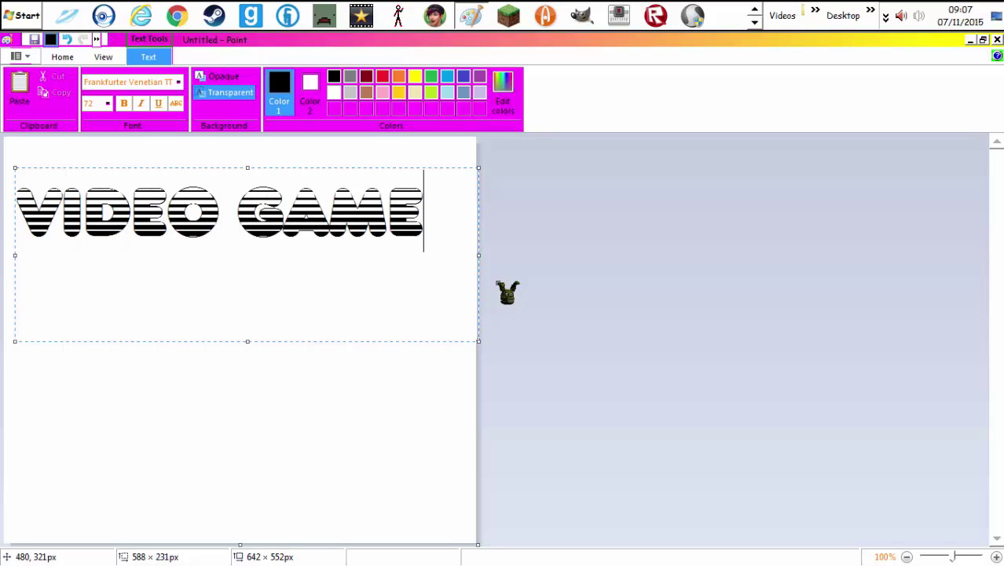
pyautogui.press('BackSpace')
pyautogui.press('BackSpace')
pyautogui.press('BackSpace')
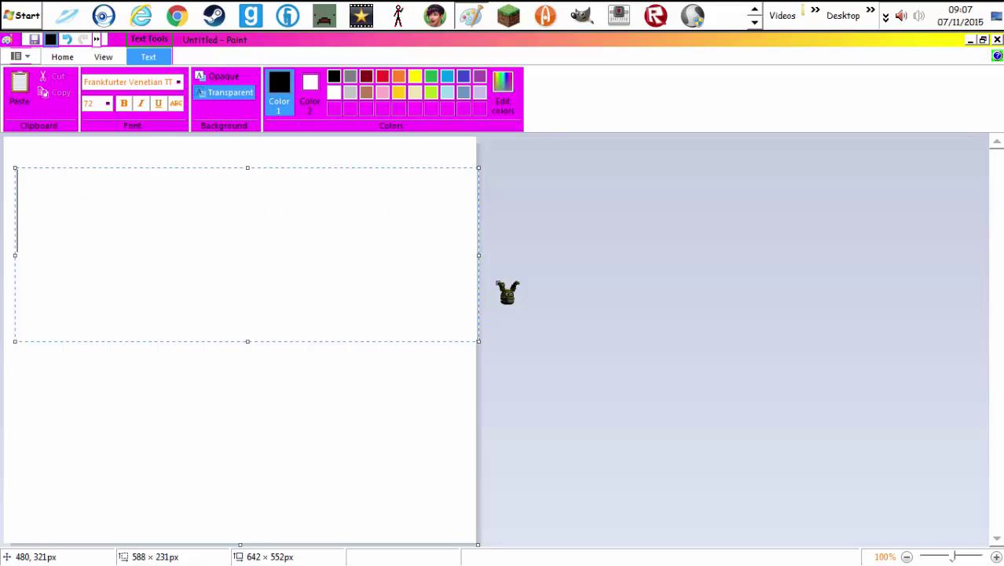
pyautogui.write('AV')
pyautogui.press('BackSpace')
pyautogui.press('BackSpace')
pyautogui.write('VAN')
pyautogui.press('BackSpace')
pyautogui.press('BackSpace')
pyautogui.press('BackSpace')
# - Type EGG and erase it, then type IM I SELFSHIS and trim it back to IM I
pyautogui.write('EG')
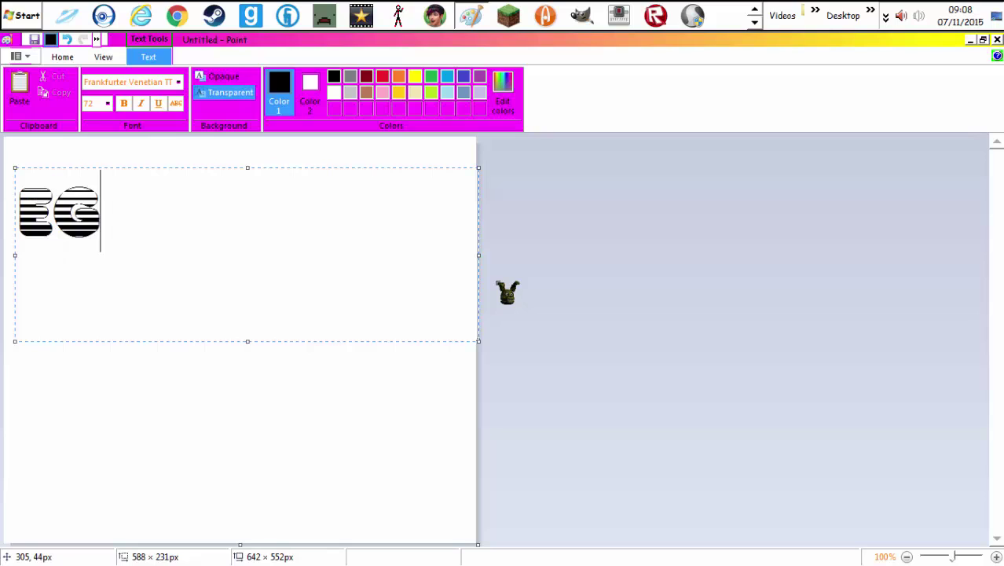
pyautogui.write('G')
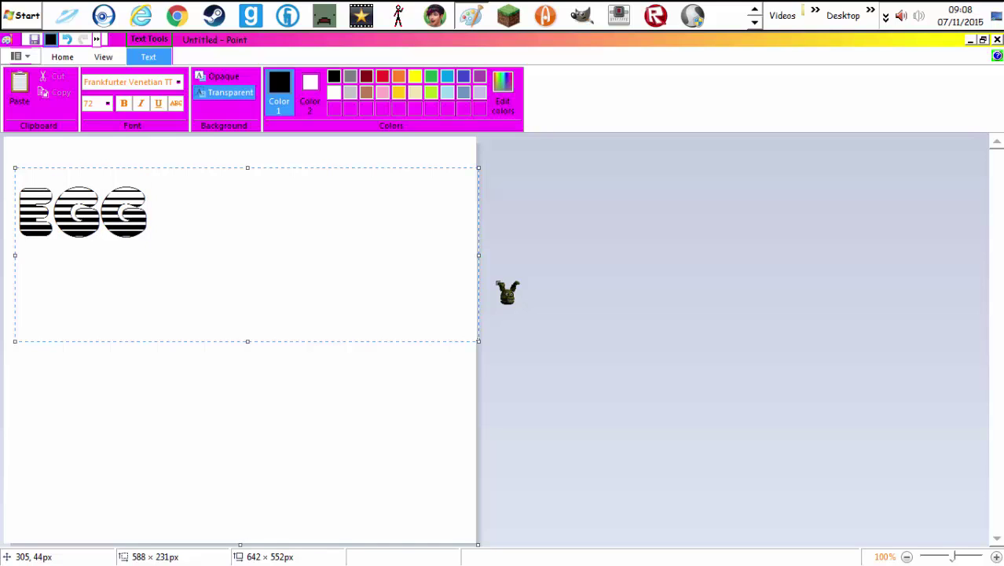
pyautogui.press('BackSpace')
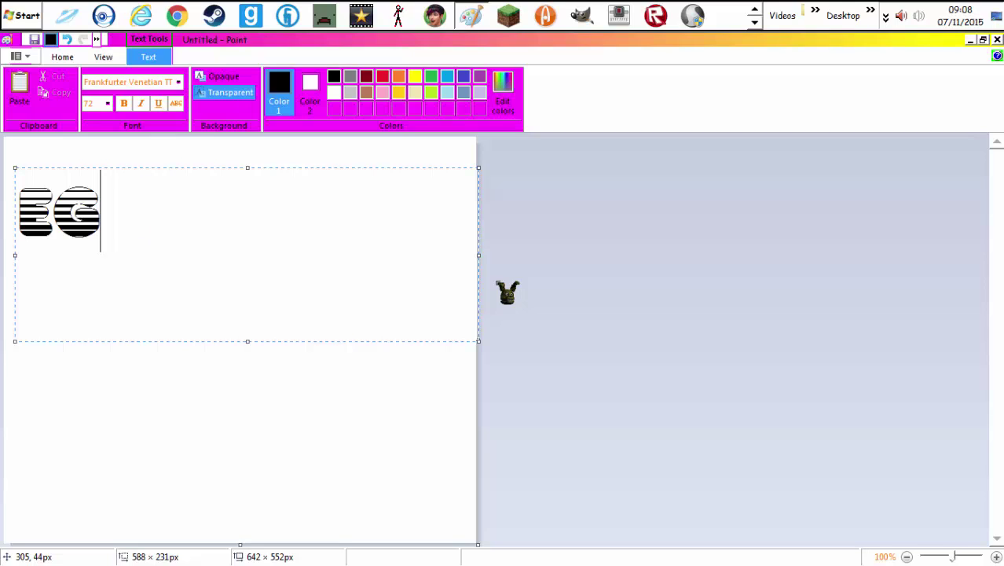
pyautogui.press('BackSpace')
pyautogui.press('BackSpace')
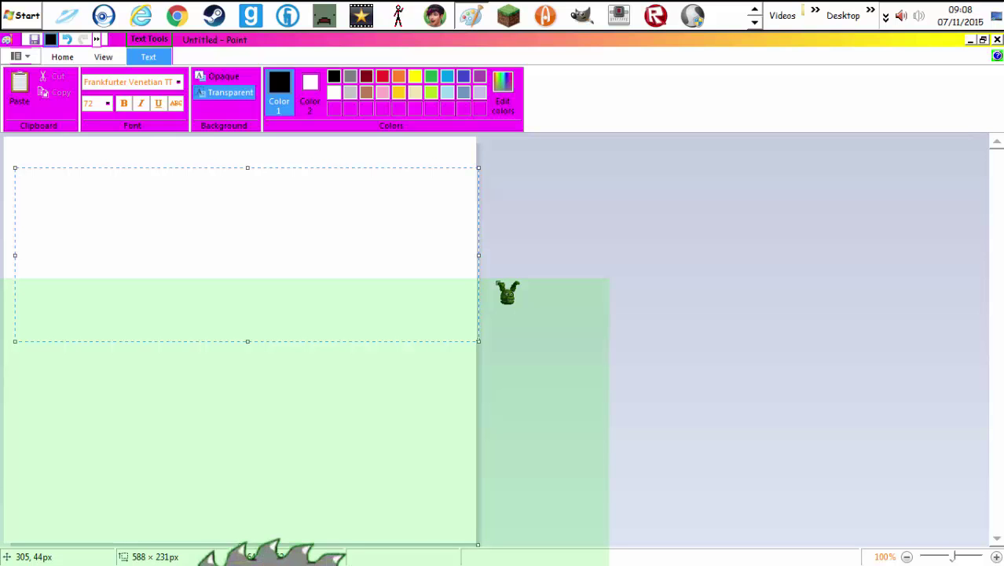
pyautogui.write('IM')
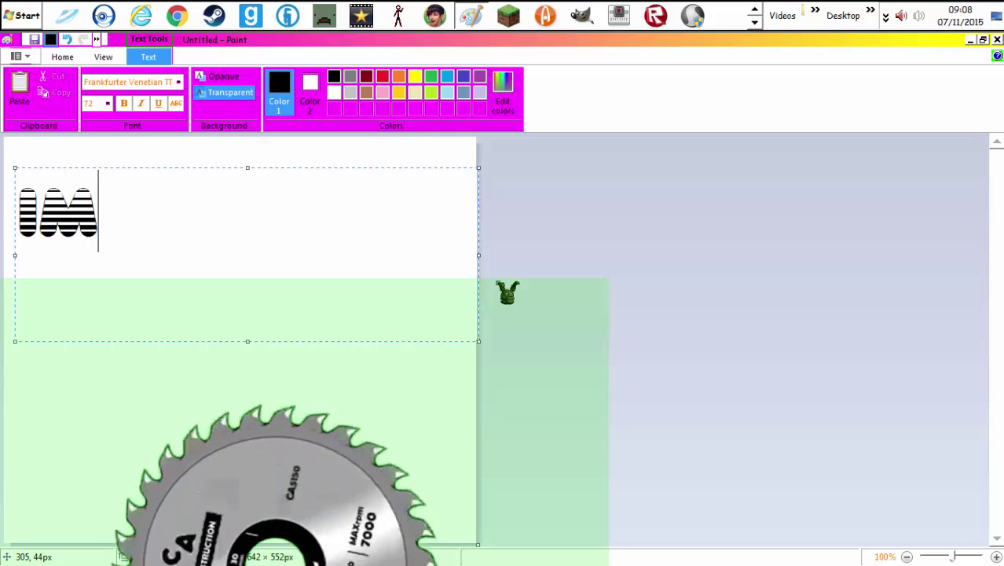
pyautogui.write(' I SEL')
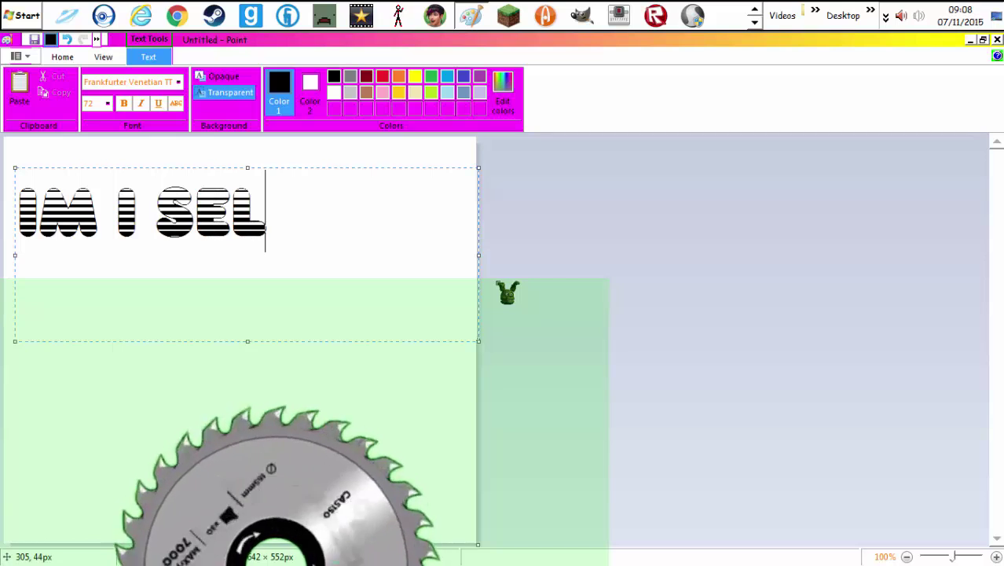
pyautogui.write('FSHI')
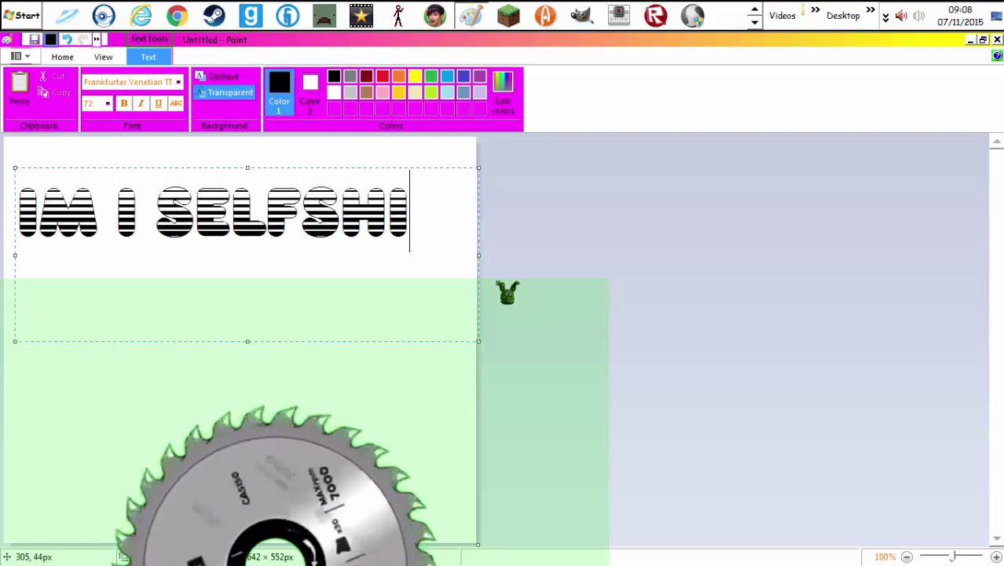
pyautogui.write('SH')
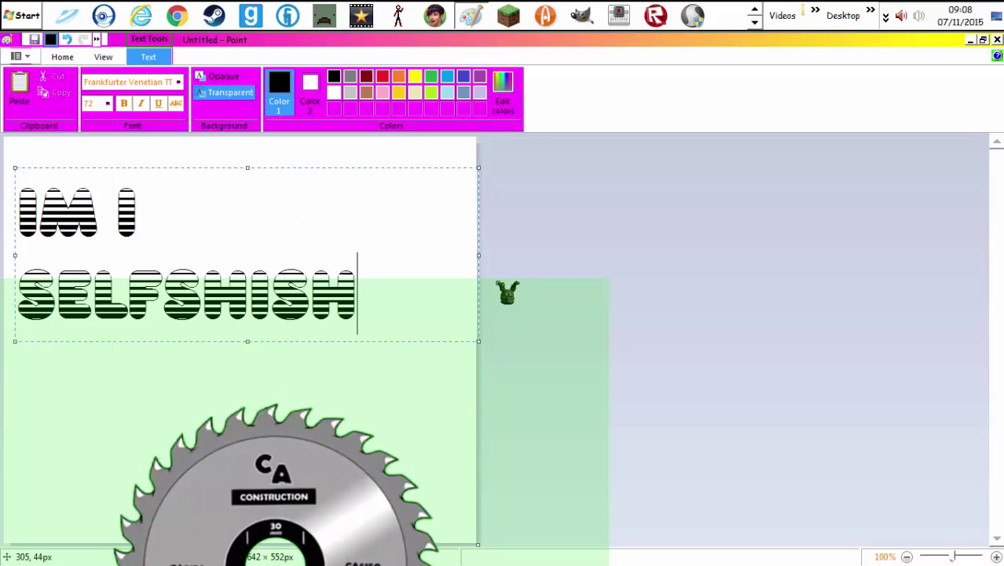
pyautogui.press('BackSpace')
pyautogui.press('BackSpace')
pyautogui.press('BackSpace')
pyautogui.press('BackSpace')
pyautogui.press('BackSpace')
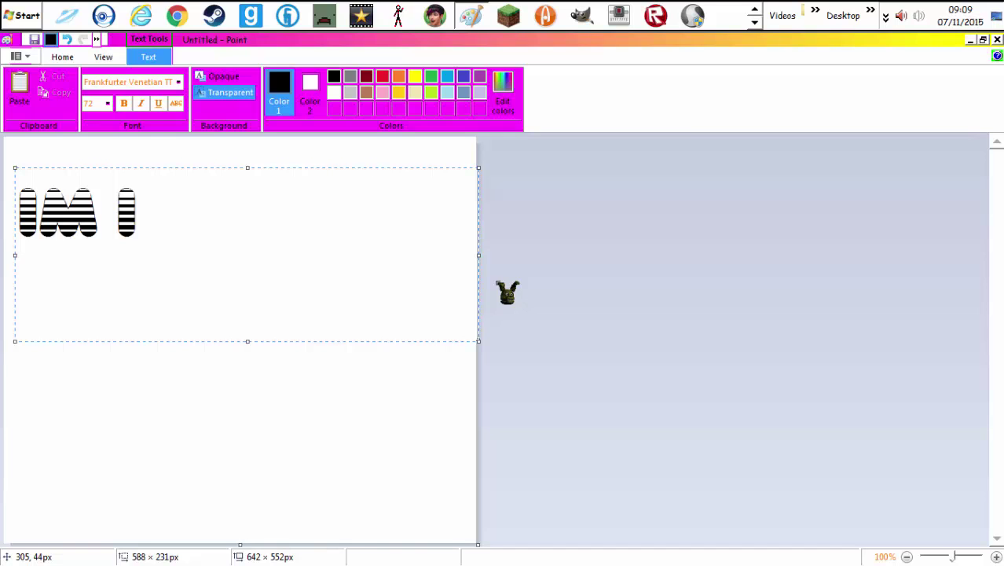
# - Replace IM I with SQEKY GANGSTAR, clear it, then type SKEAKYRCAIN
pyautogui.press('BackSpace')
pyautogui.press('BackSpace')
pyautogui.press('BackSpace')
pyautogui.press('BackSpace')
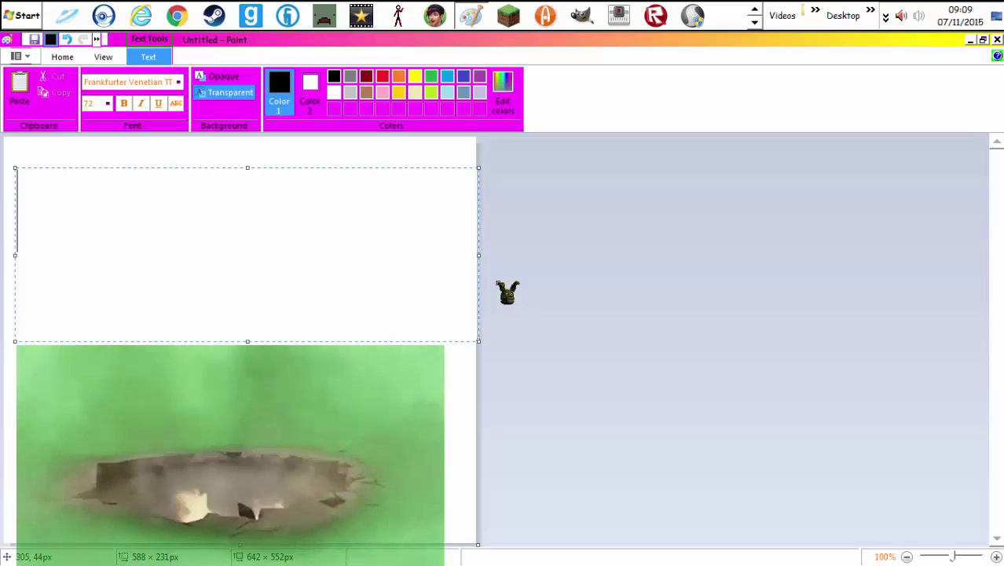
pyautogui.write('S')
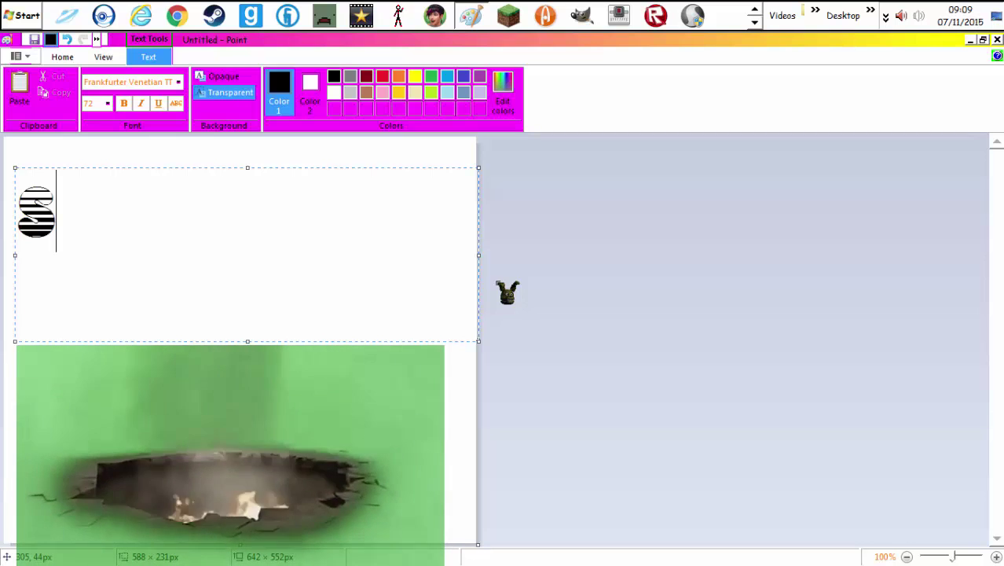
pyautogui.write('QEKY ')
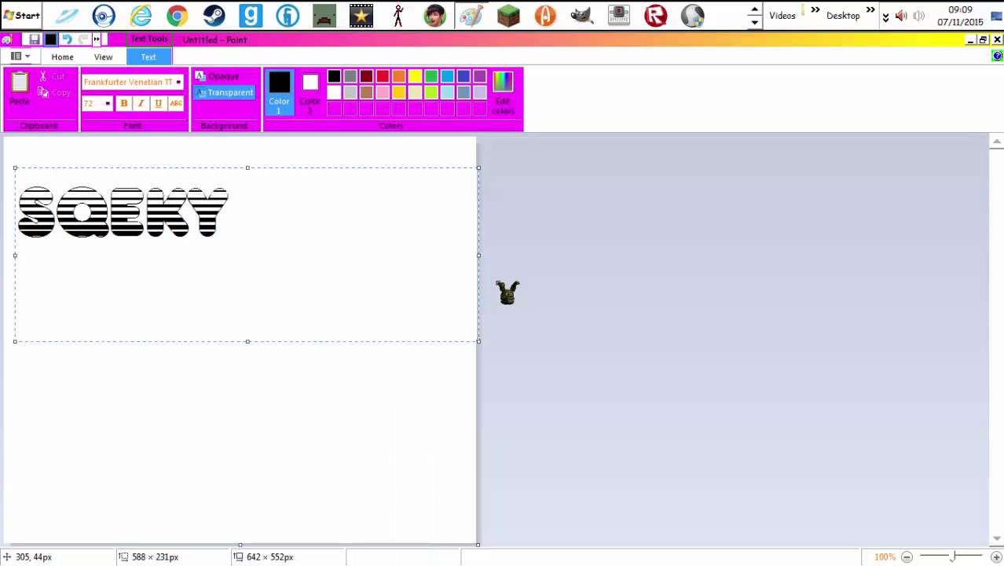
pyautogui.write('GA')
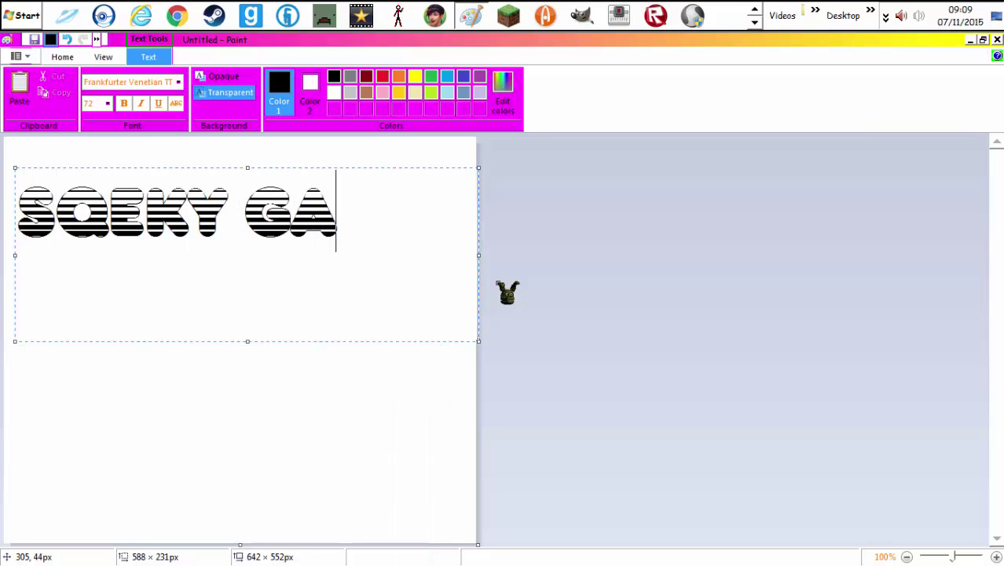
pyautogui.write('NGS')
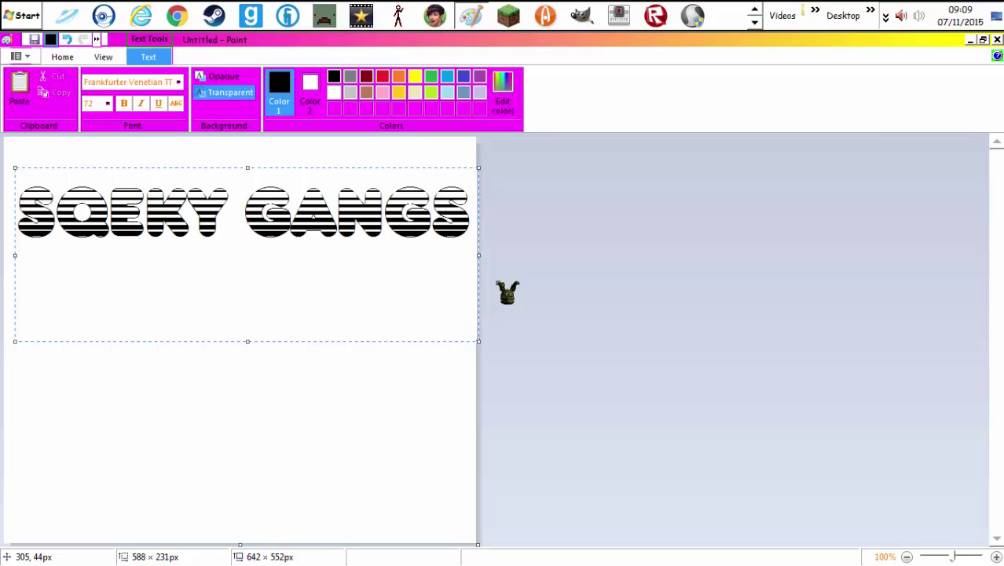
pyautogui.write('TAR')
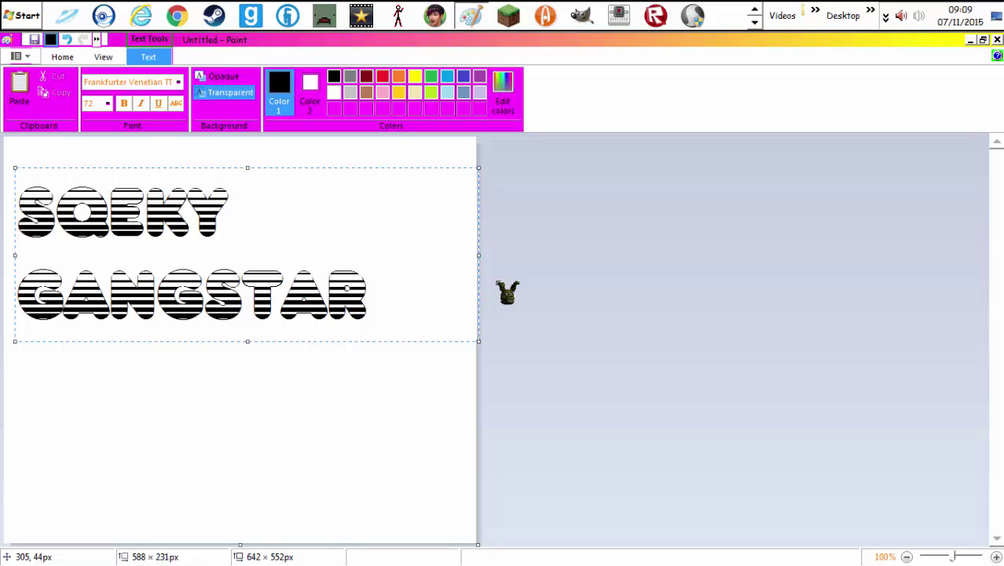
pyautogui.press('BackSpace')
pyautogui.press('BackSpace')
pyautogui.press('BackSpace')
pyautogui.press('BackSpace')
pyautogui.press('BackSpace')
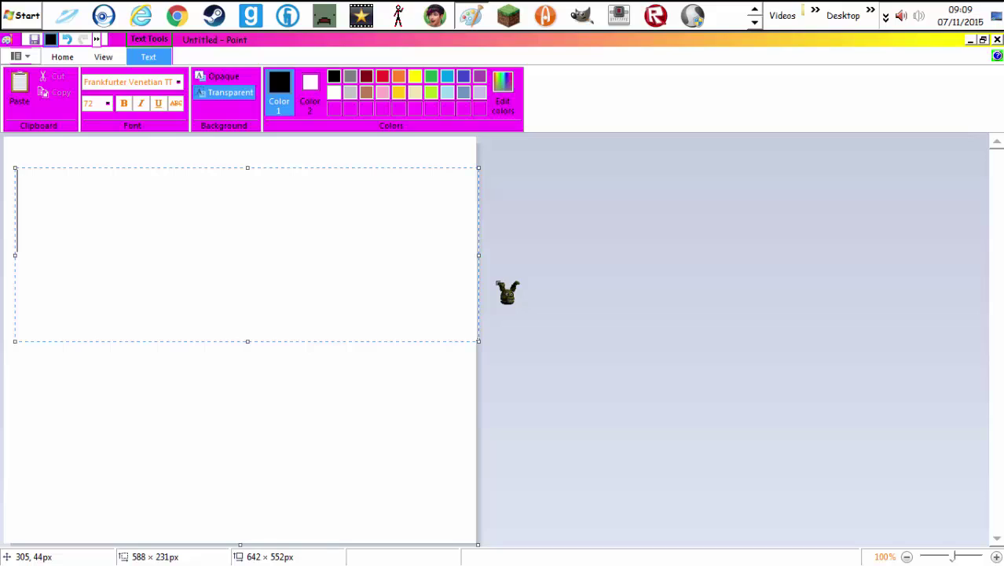
pyautogui.write('SKE')
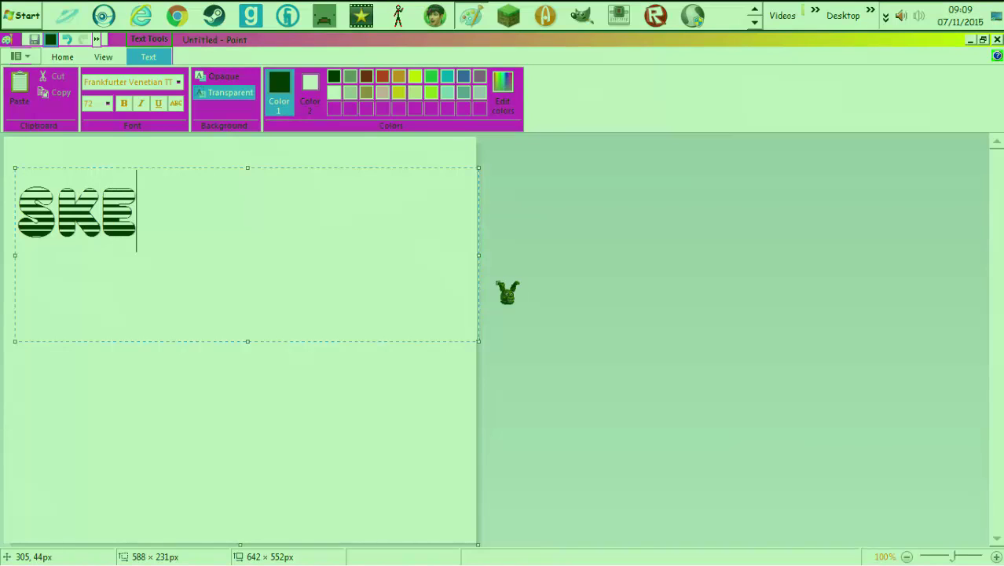
pyautogui.write('AK')
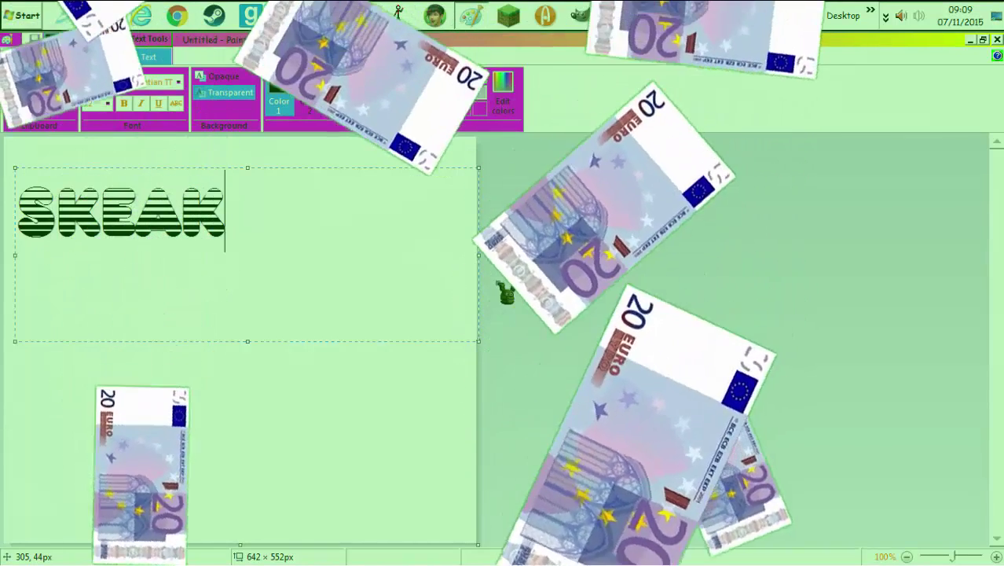
pyautogui.write('YRCAIN')
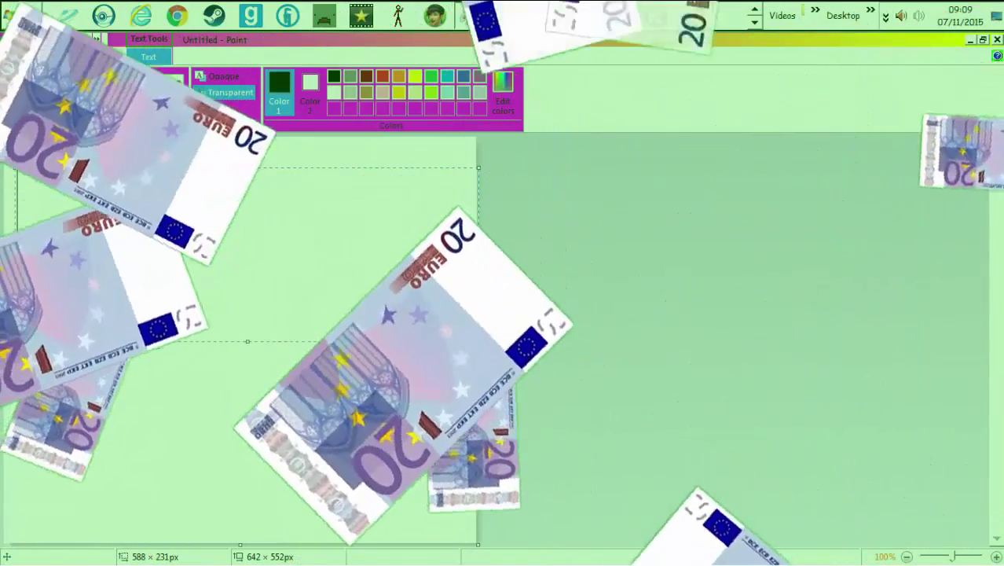
# - Close Paint without saving and launch Speakonia from its desktop shortcut
pyautogui.hotkey('alt', 'F4')
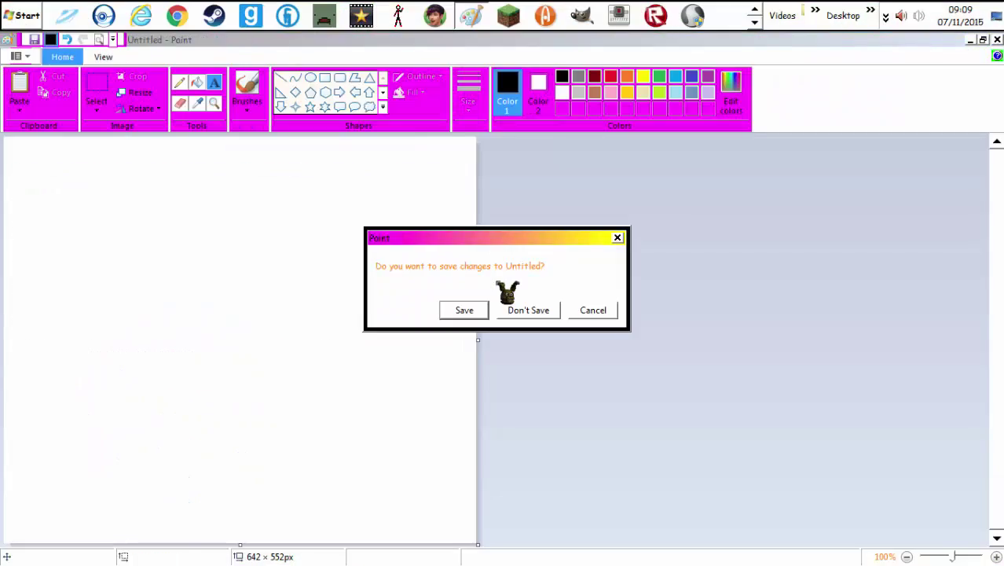
pyautogui.press('n')
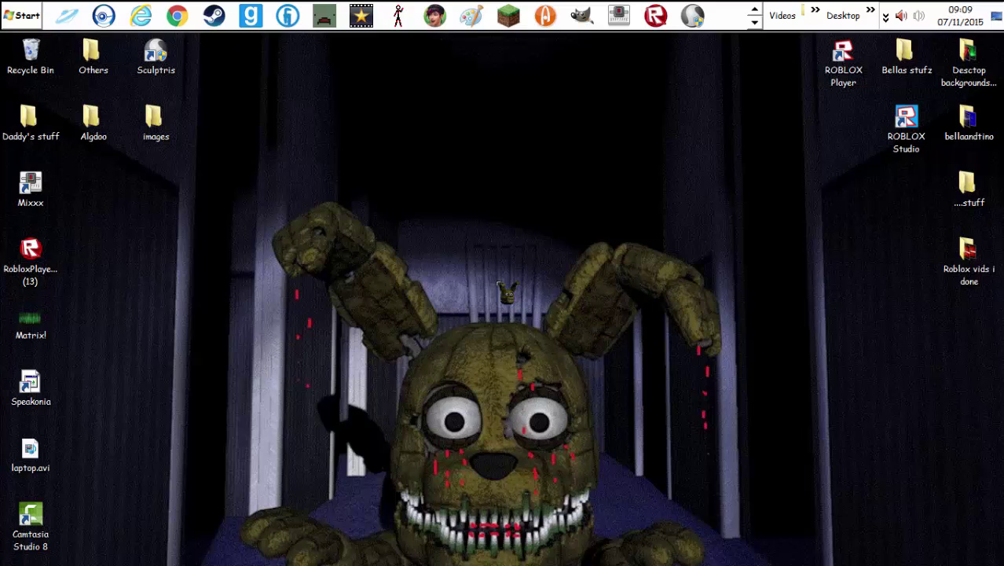
pyautogui.click(30, 385)
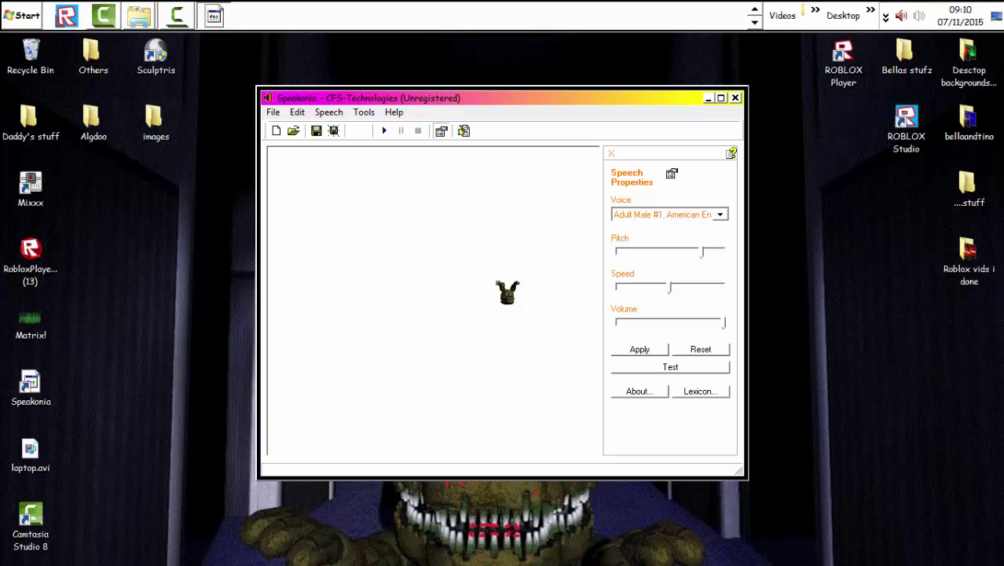
# - Type test gibberish, have it read aloud, then clear it
pyautogui.write('cbawgggnwbvcwnbevwa')
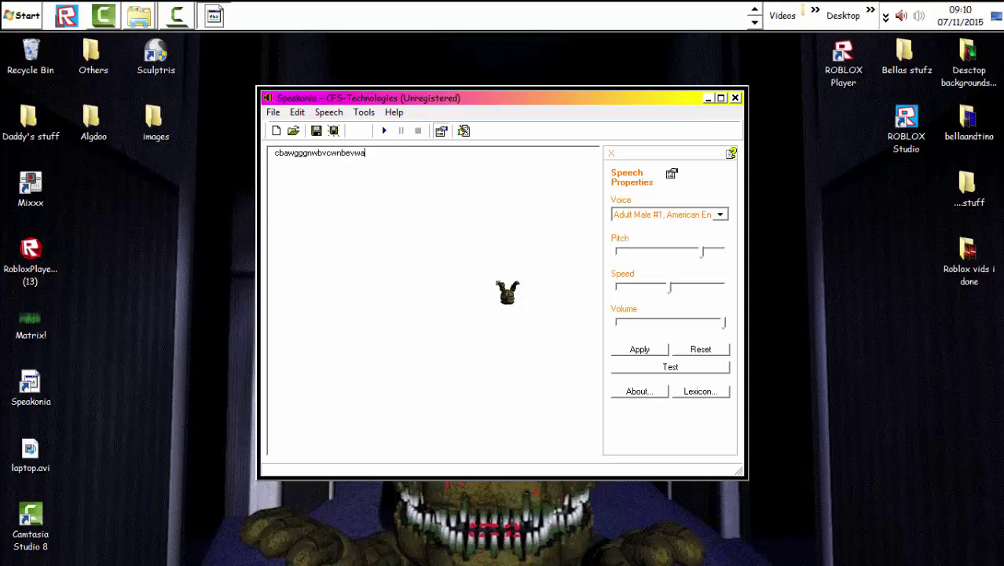
pyautogui.write('bcjkjbnw')
pyautogui.click(384, 130)
pyautogui.press('BackSpace')
pyautogui.press('BackSpace')
pyautogui.press('BackSpace')
pyautogui.press('BackSpace')
pyautogui.press('BackSpace')
pyautogui.press('BackSpace')
pyautogui.press('BackSpace')
pyautogui.press('BackSpace')
pyautogui.press('BackSpace')
pyautogui.press('BackSpace')
pyautogui.press('BackSpace')
# - Enter ItsMeSmoke Catlover333, bella nator and sky fire, and have them read aloud
pyautogui.write('Its')
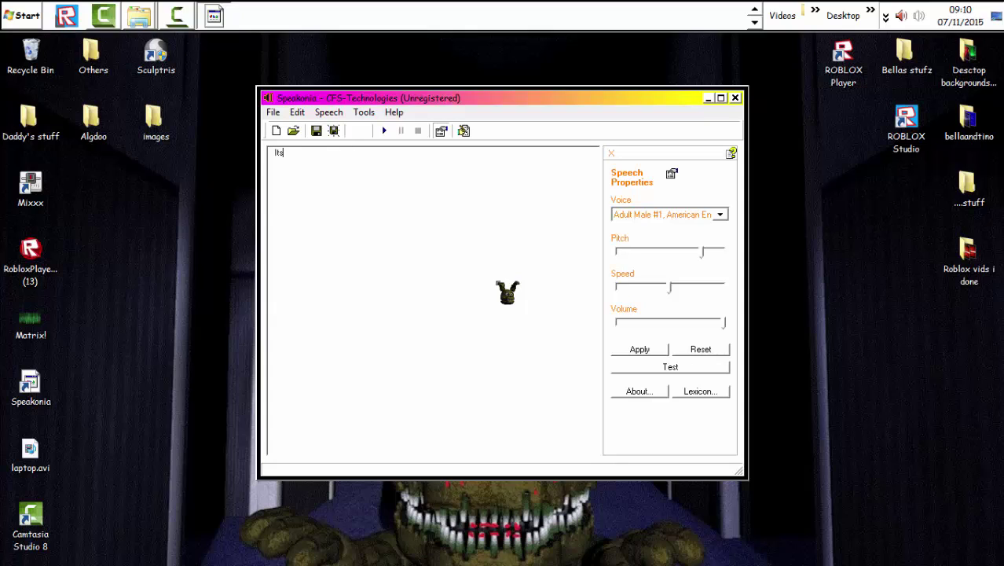
pyautogui.write('MeS')
pyautogui.write('moke')
pyautogui.write(' Cat')
pyautogui.write('lov')
pyautogui.write('er333')
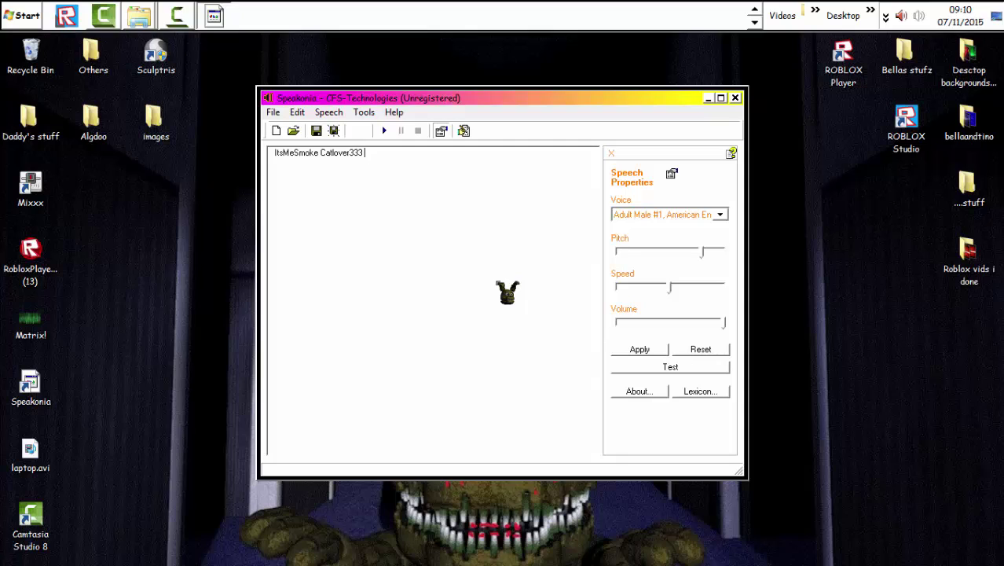
pyautogui.write('b')
pyautogui.write('ella ')
pyautogui.write('nato')
pyautogui.write('l')
pyautogui.press('BackSpace')
pyautogui.write('s')
pyautogui.write('ky fi')
pyautogui.write('re')
pyautogui.click(384, 131)
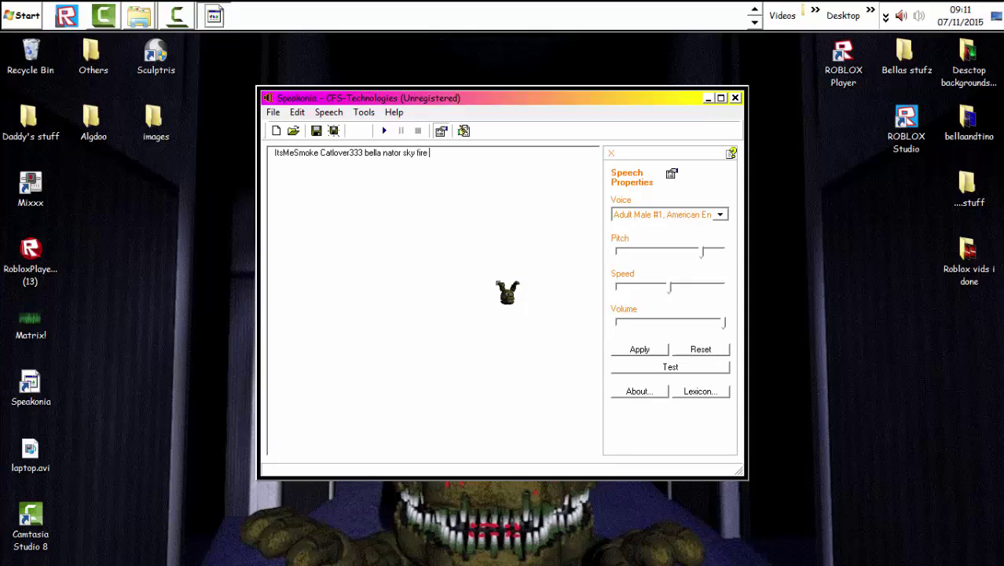
# - Append egg non neon after sky fire and read the updated list aloud
pyautogui.write('tin')
pyautogui.press('BackSpace')
pyautogui.press('BackSpace')
pyautogui.press('BackSpace')
pyautogui.write('egg')
pyautogui.write(' non ne')
pyautogui.write('on')
pyautogui.press('F5')
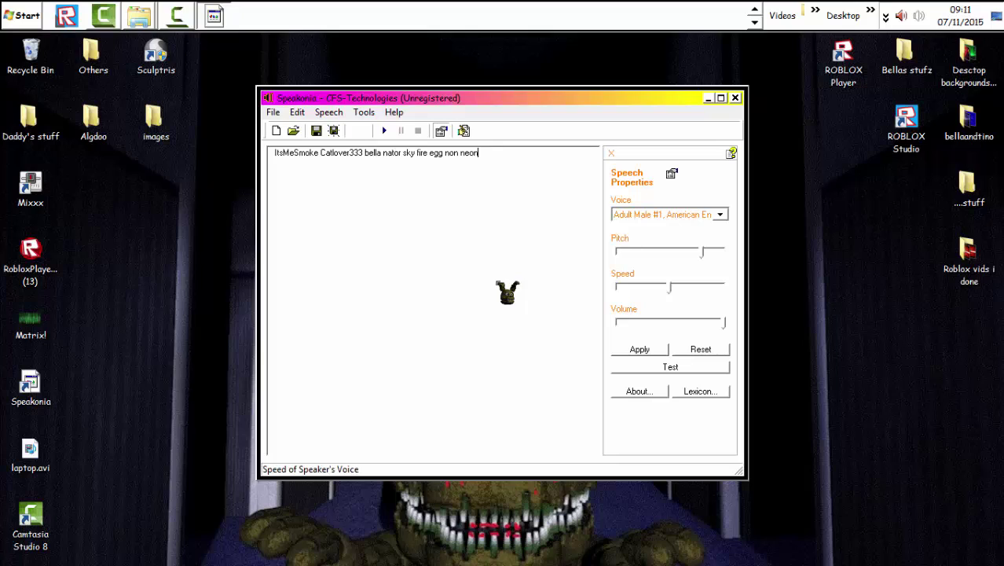
# - Lower the speech speed slightly and apply it
pyautogui.click(669, 287)
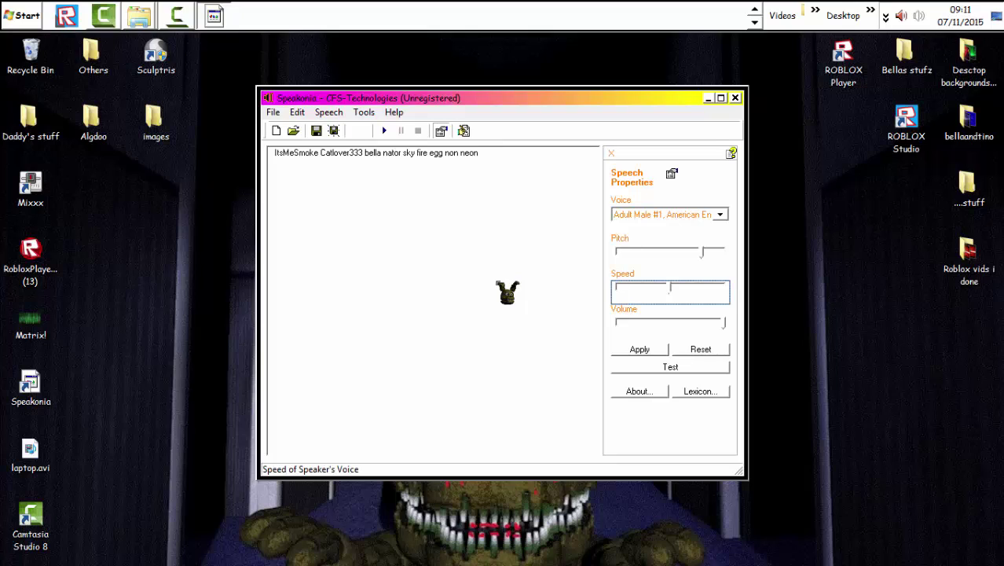
pyautogui.moveTo(670, 286); pyautogui.dragTo(660, 287)
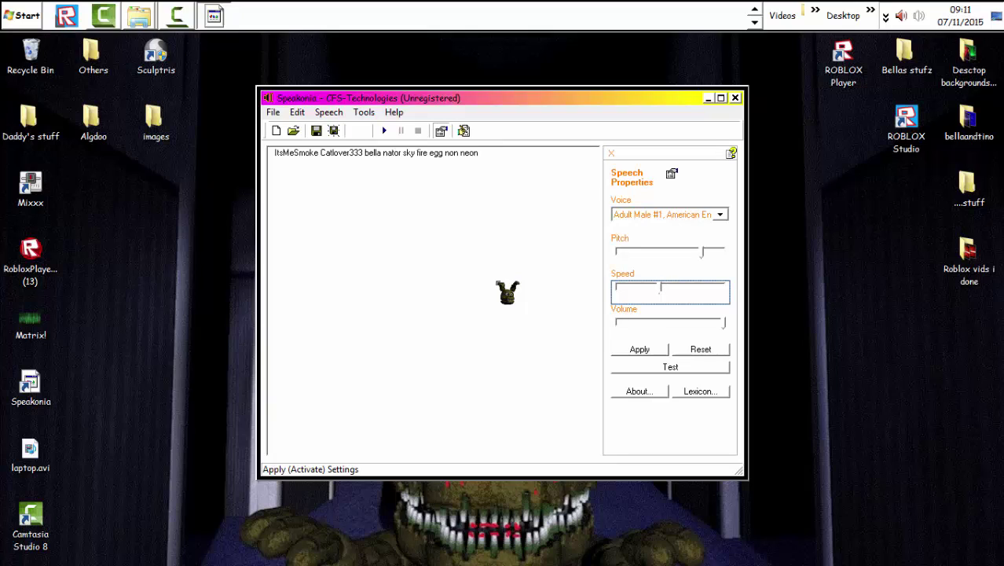
pyautogui.click(640, 348)
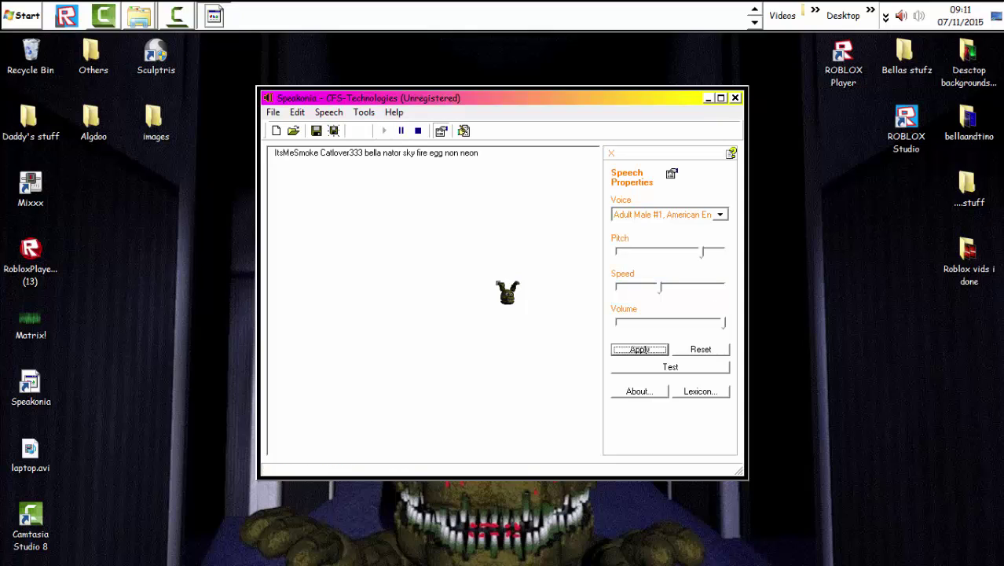
# - Insert commas between the usernames and read the comma-separated list aloud
pyautogui.click(319, 153)
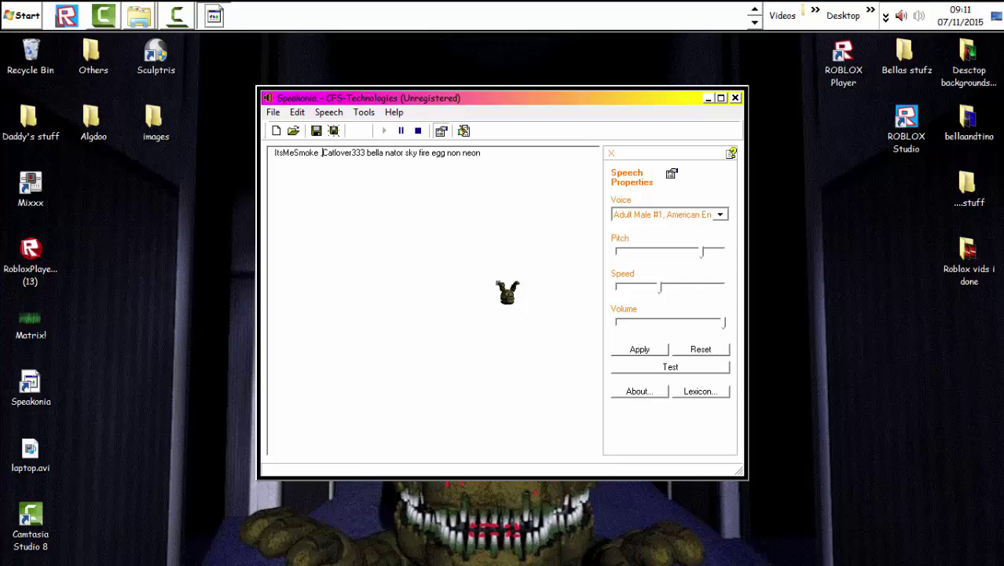
pyautogui.write(',')
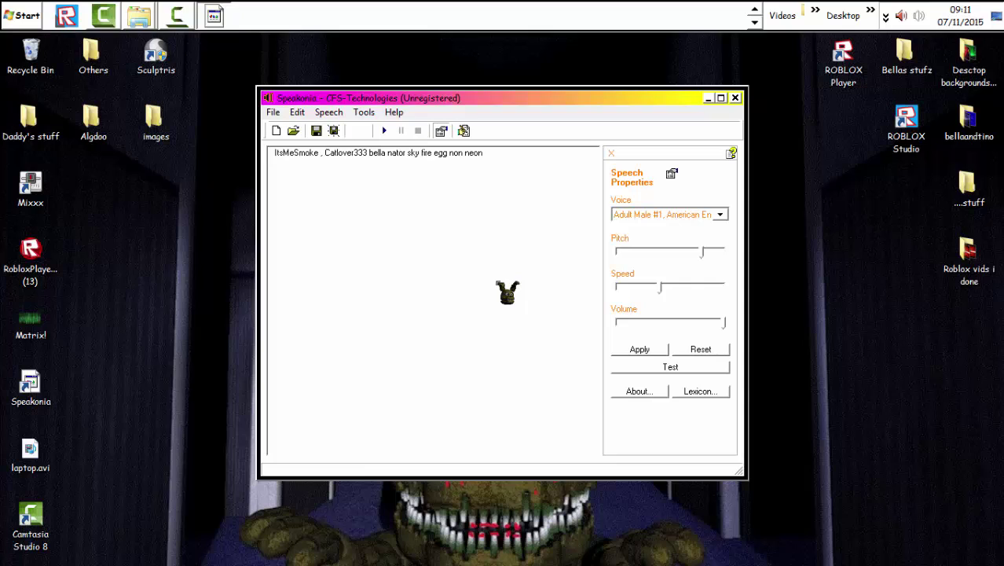
pyautogui.write(', ')
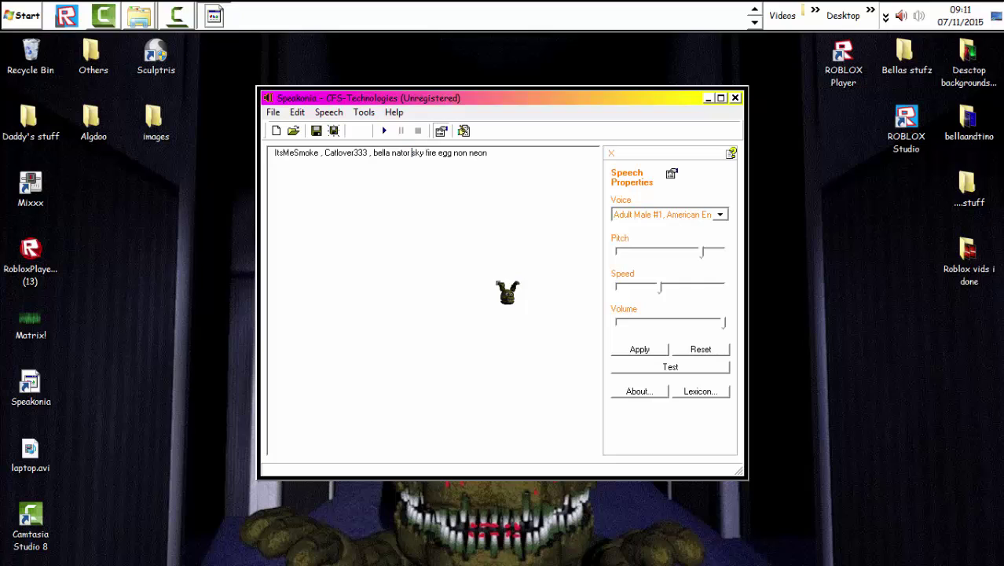
pyautogui.write(',')
pyautogui.press('BackSpace')
pyautogui.press('BackSpace')
pyautogui.write(', egg ')
pyautogui.write(',')
pyautogui.press('F5')
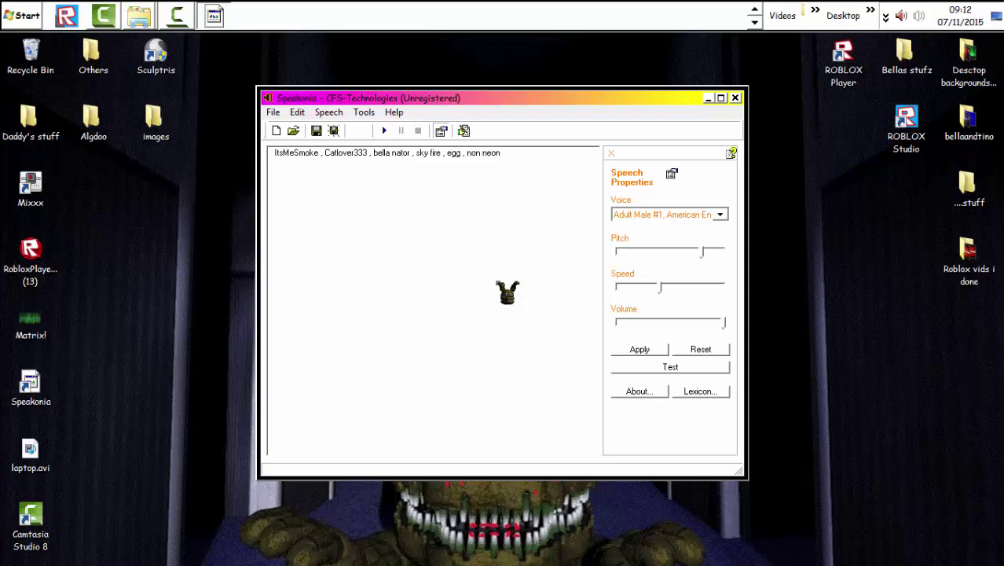
# - Close Speakonia without saving the name list
pyautogui.hotkey('alt', 'F4')
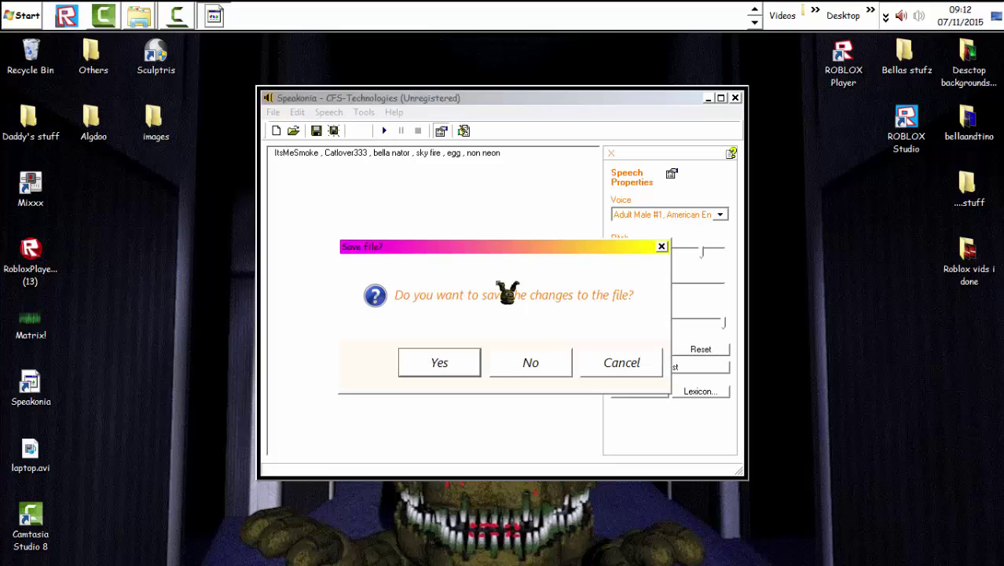
pyautogui.press('n')
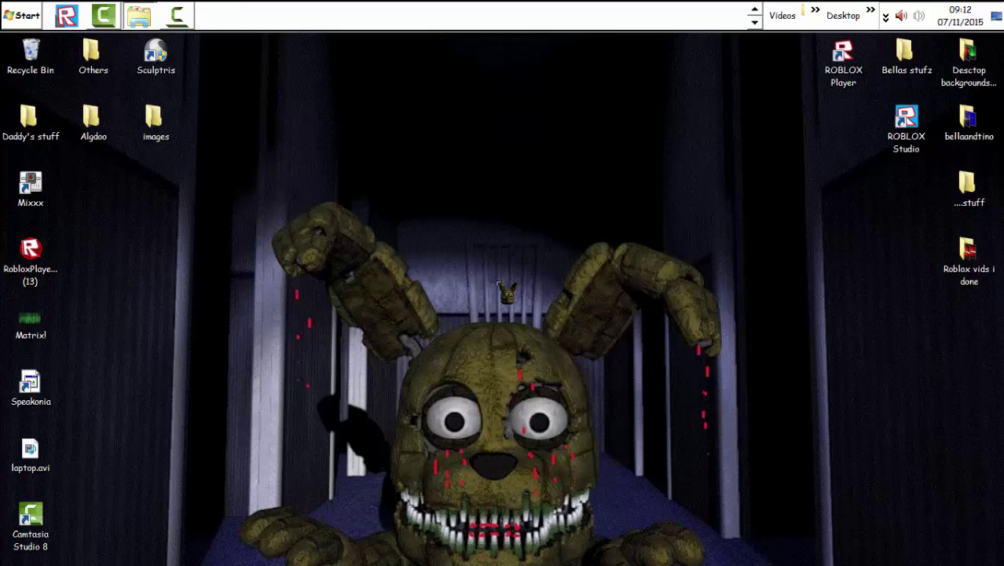